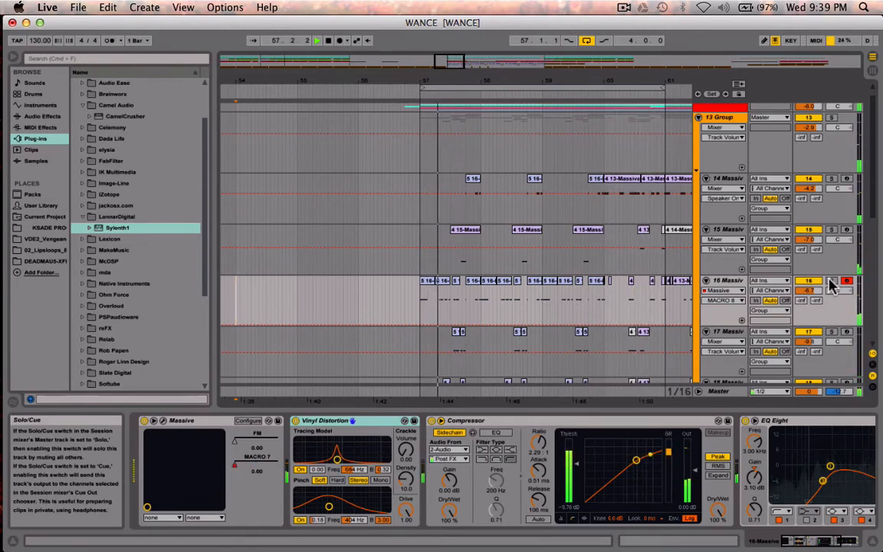
Solo the 16 Massive track, stop playback and look through its effects chain.
left_click(831, 283)
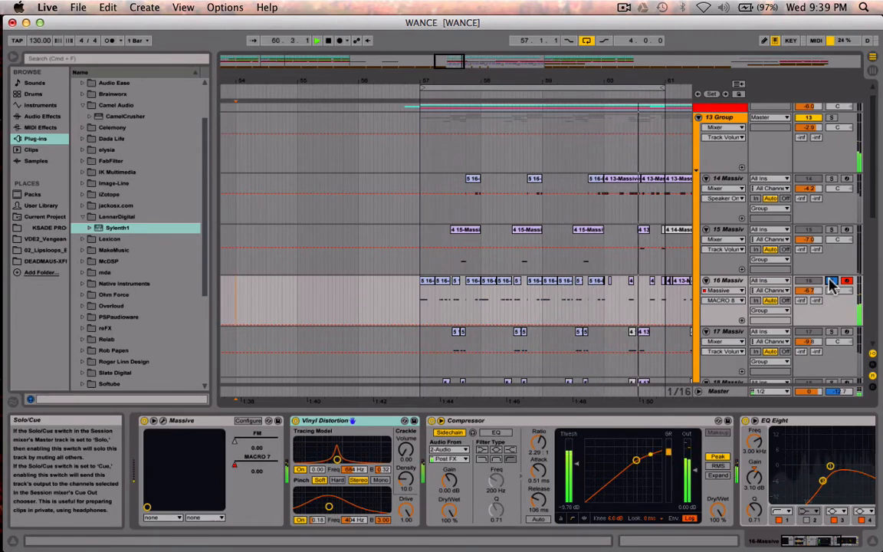
key("space")
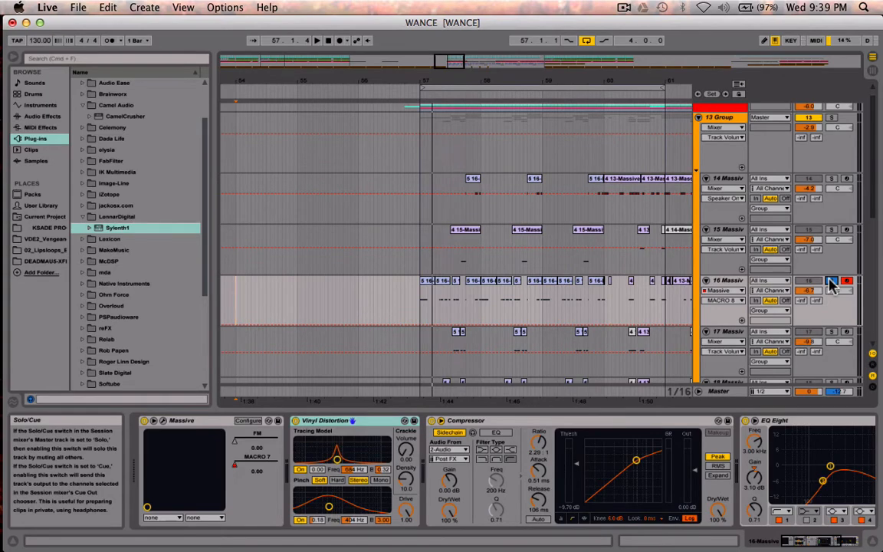
scroll(631, 438, "right", 5)
scroll(633, 444, "left", 3)
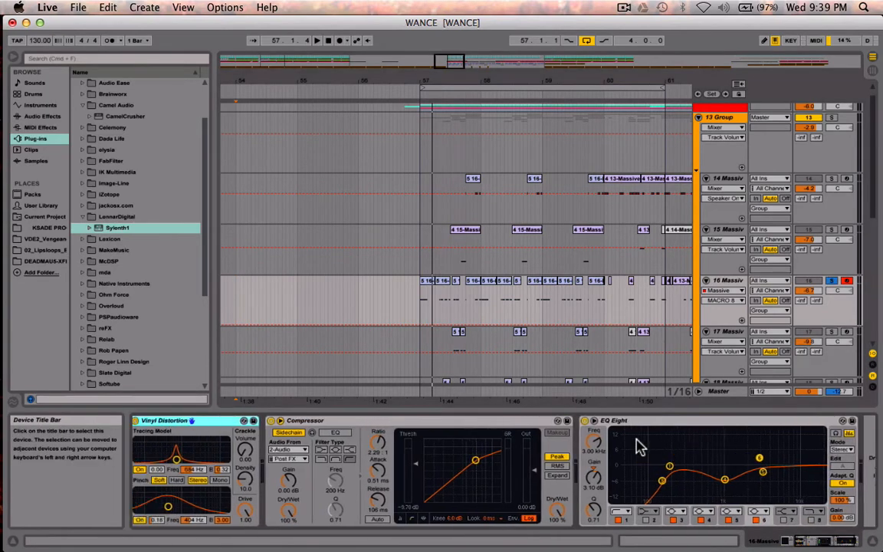
scroll(655, 455, "left", 2)
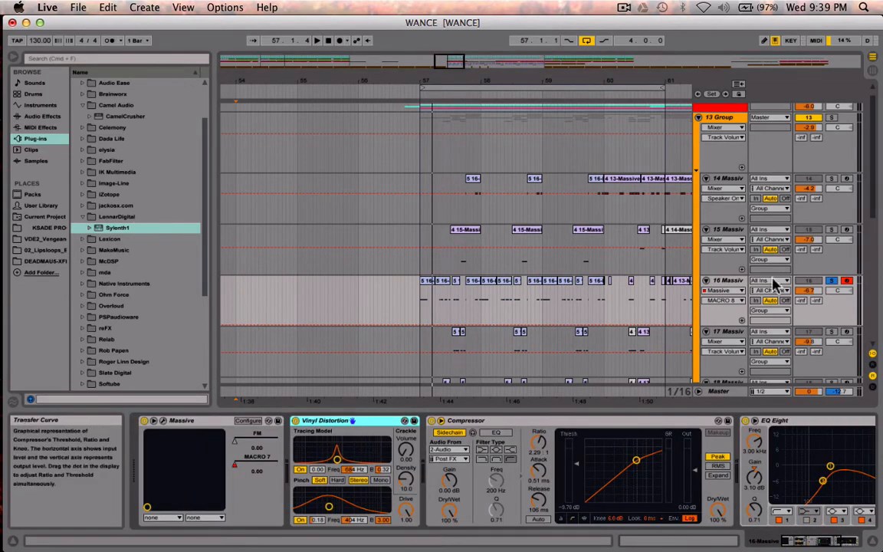
Audition the soloed 16 Massive track from bar 57 and stop playback.
left_click(721, 282)
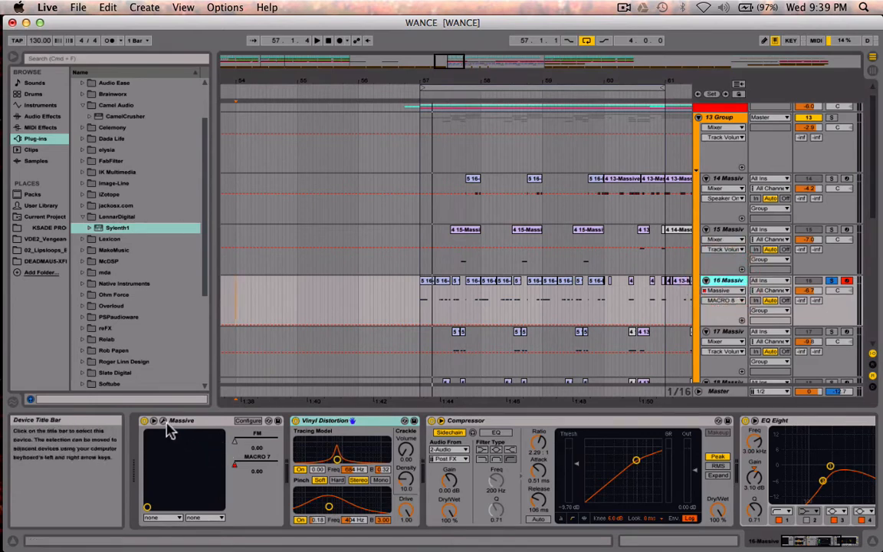
left_click(420, 308)
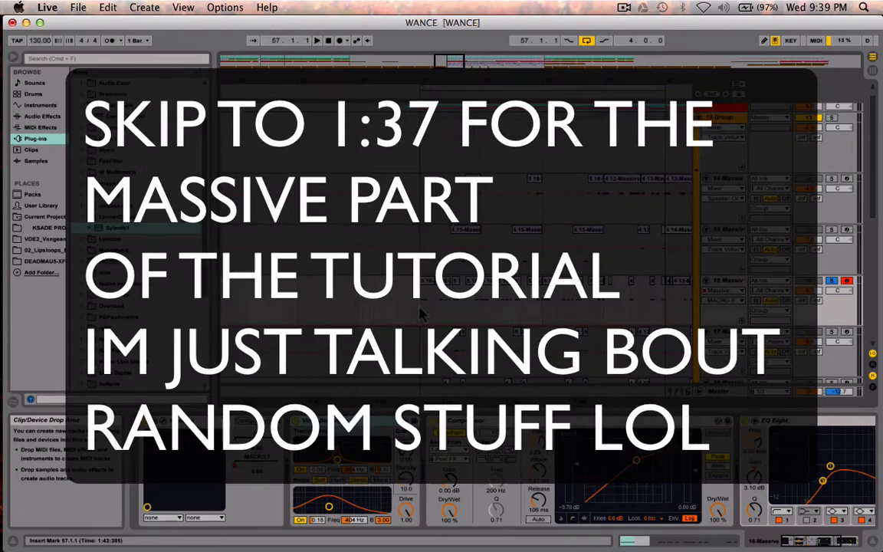
key("space")
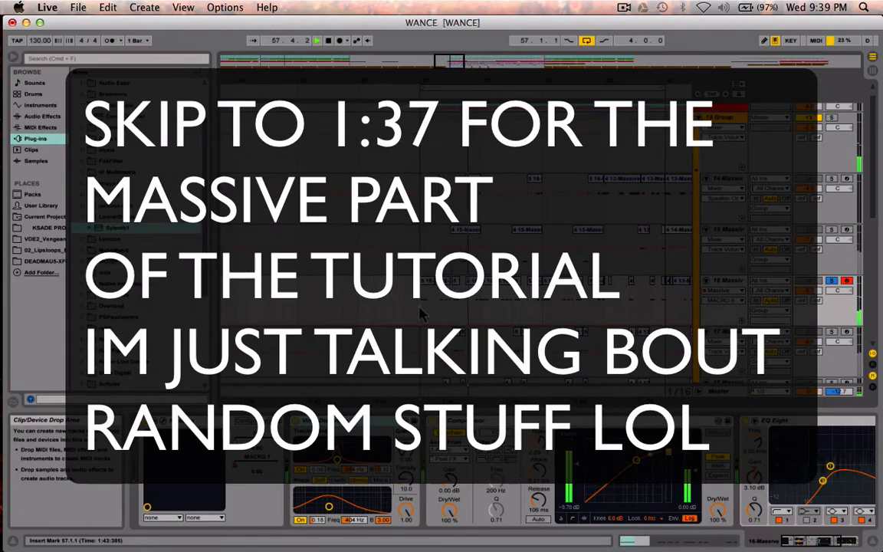
key("space")
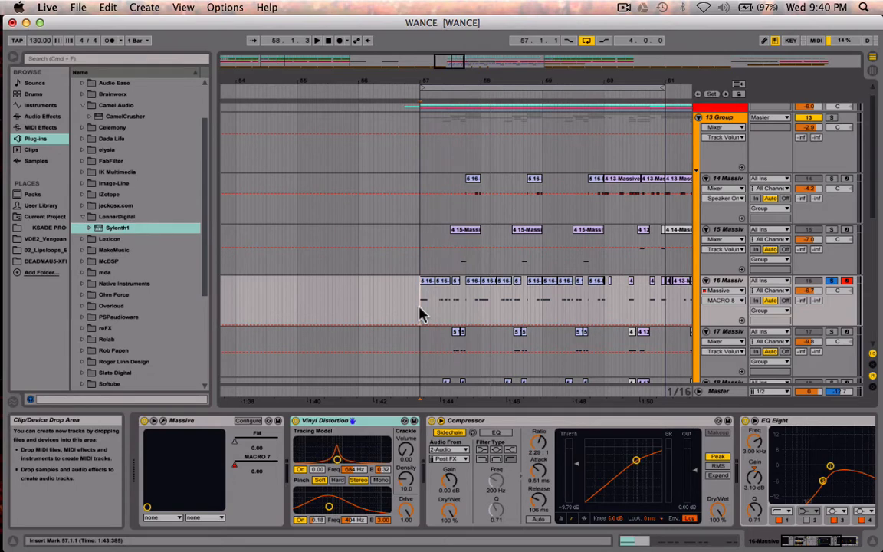
key("space")
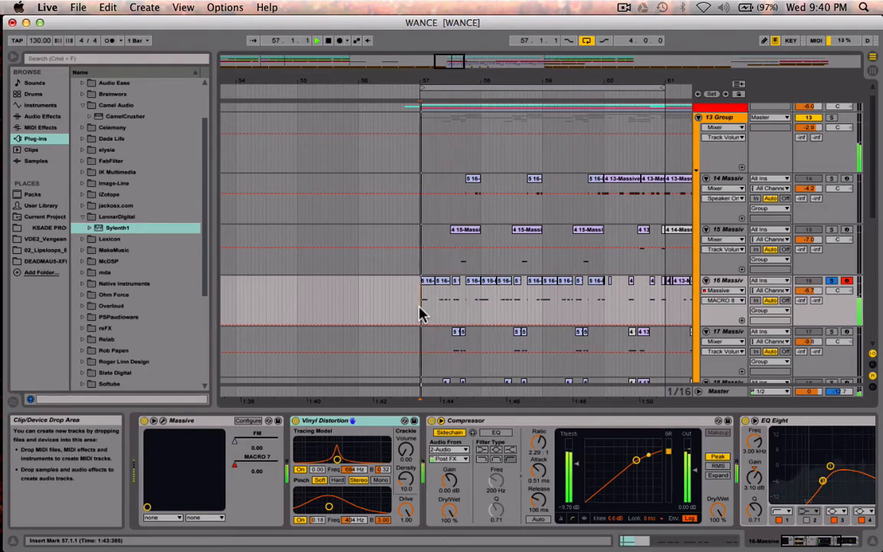
key("space")
left_click(419, 309)
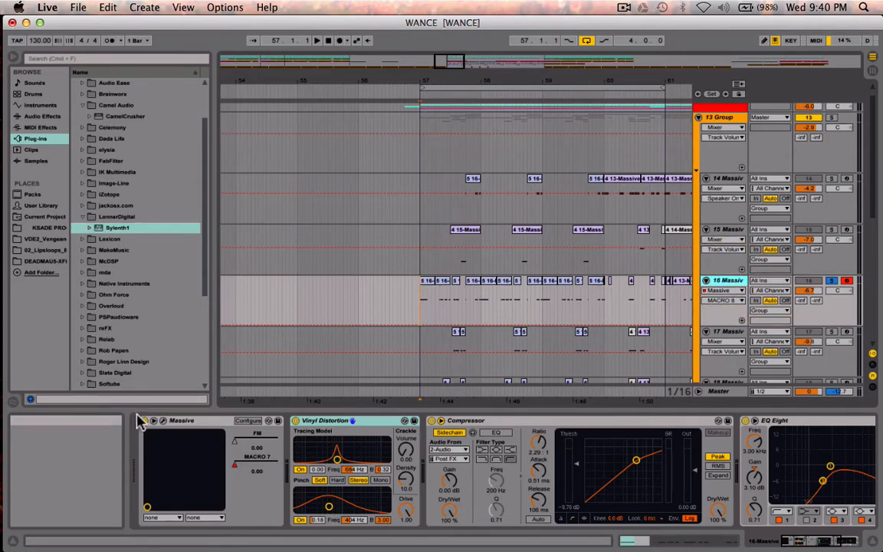
Open the Massive synth window for track 16, reposition it and show its Voicing settings.
left_click(162, 428)
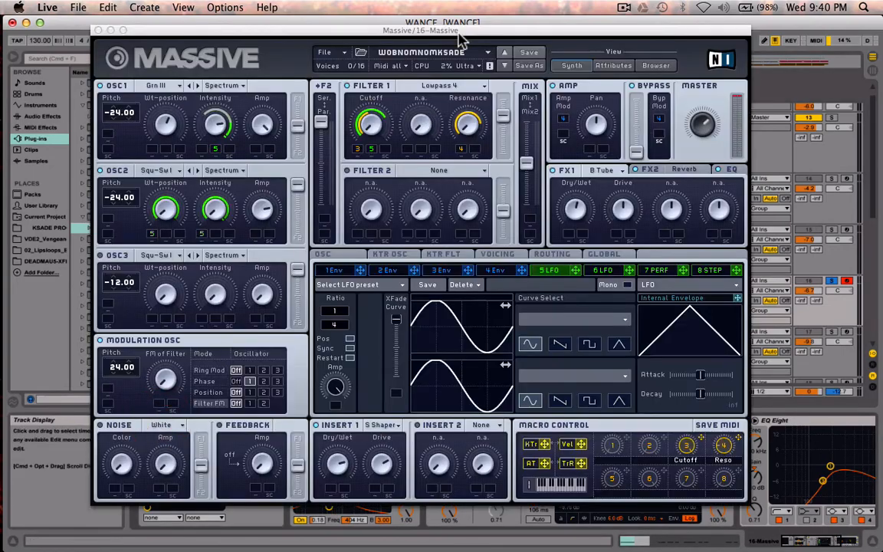
left_click_drag(461, 33, 480, 38)
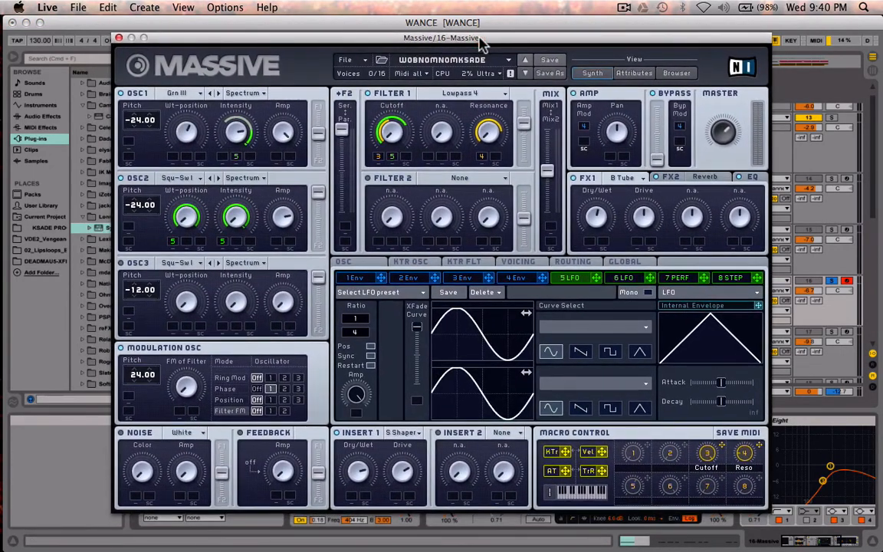
left_click(481, 38)
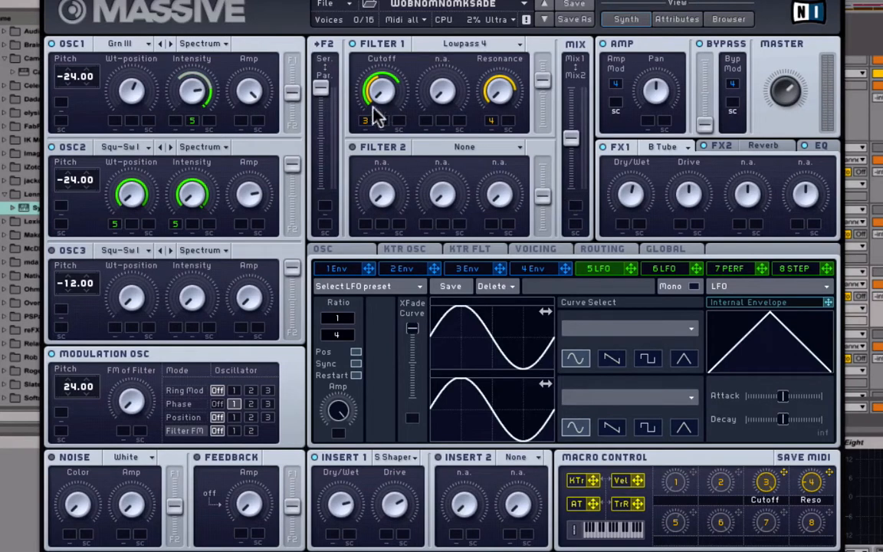
left_click(550, 256)
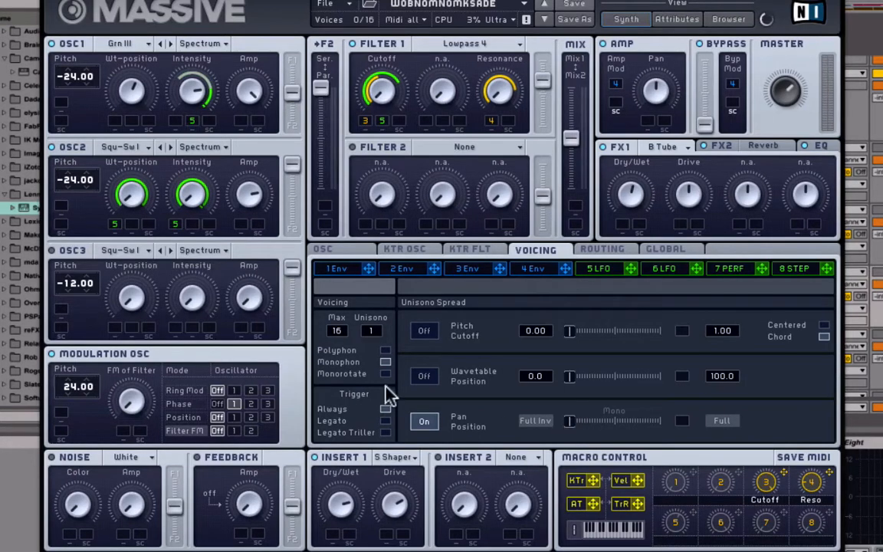
Show the oscillator phase settings and audition the patch with Restart via Gate off and on.
left_click(338, 251)
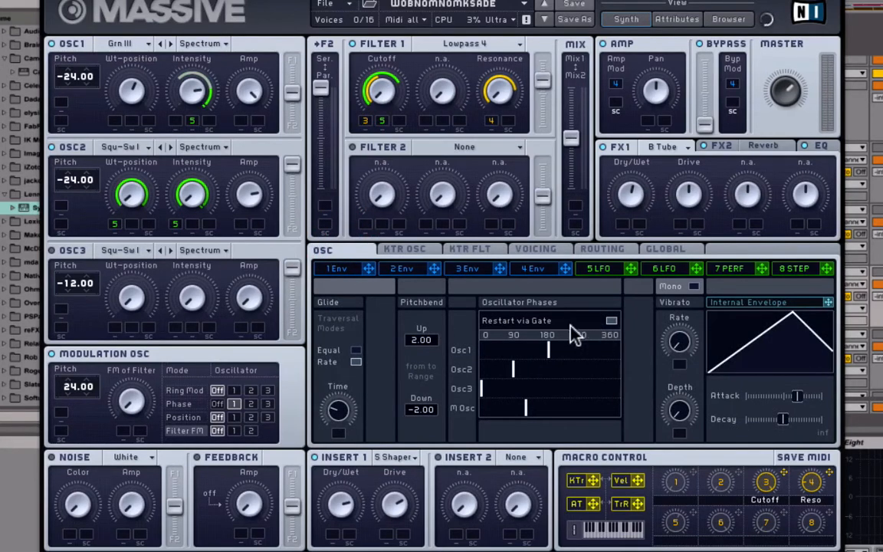
left_click(610, 321)
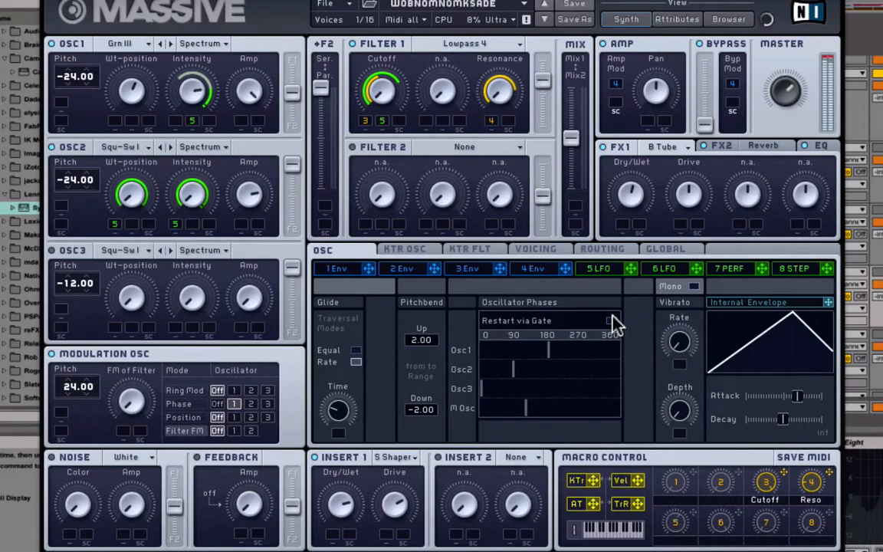
left_click(611, 322)
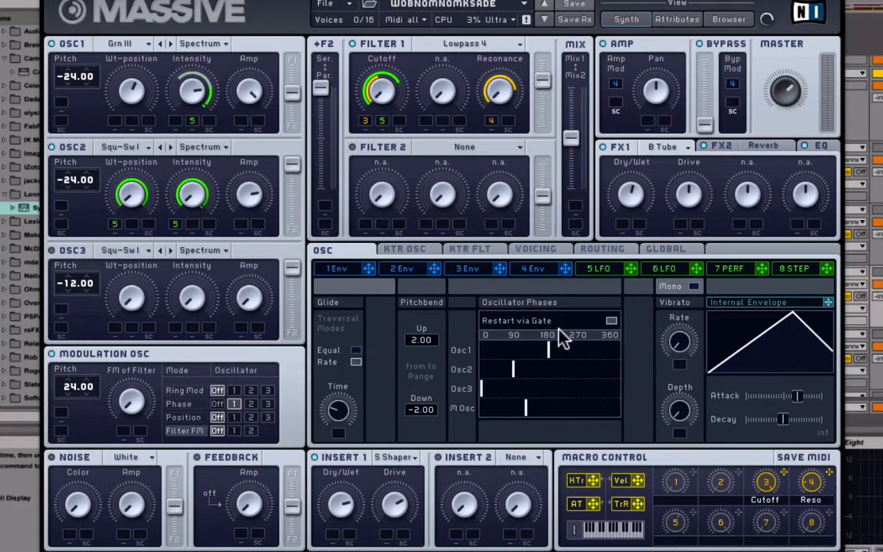
left_click(610, 321)
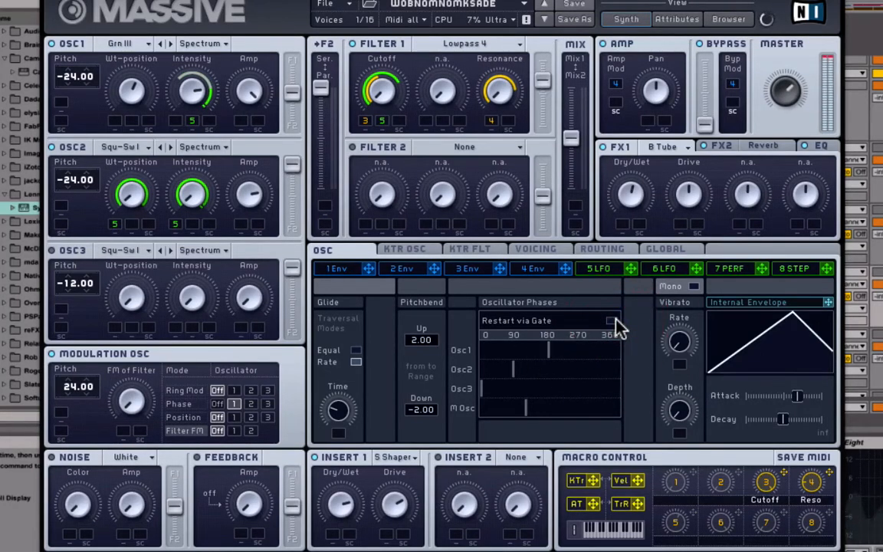
left_click(613, 321)
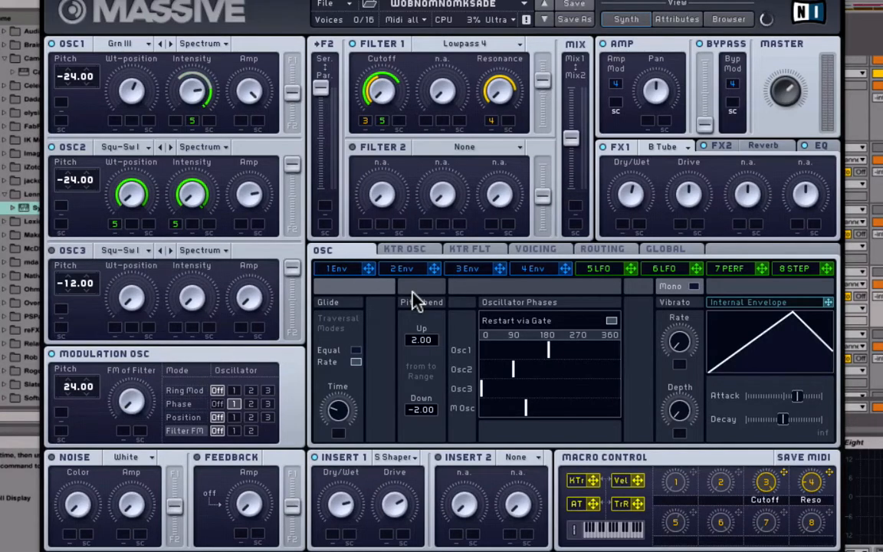
Look at OSC1's wavetable list and close it without choosing another wavetable.
left_click(119, 43)
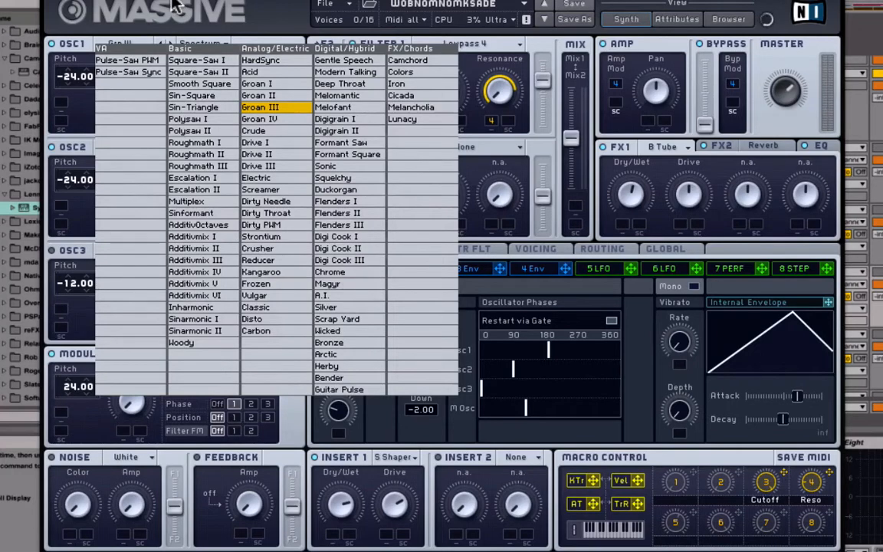
left_click(142, 8)
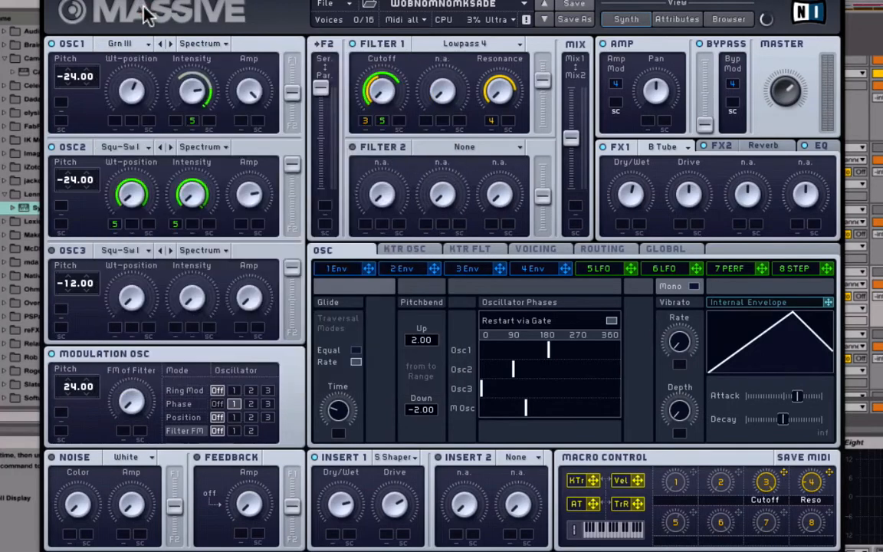
Set LFO 6's upper curve to Bending 4 and shift the curve's phase.
left_click(664, 268)
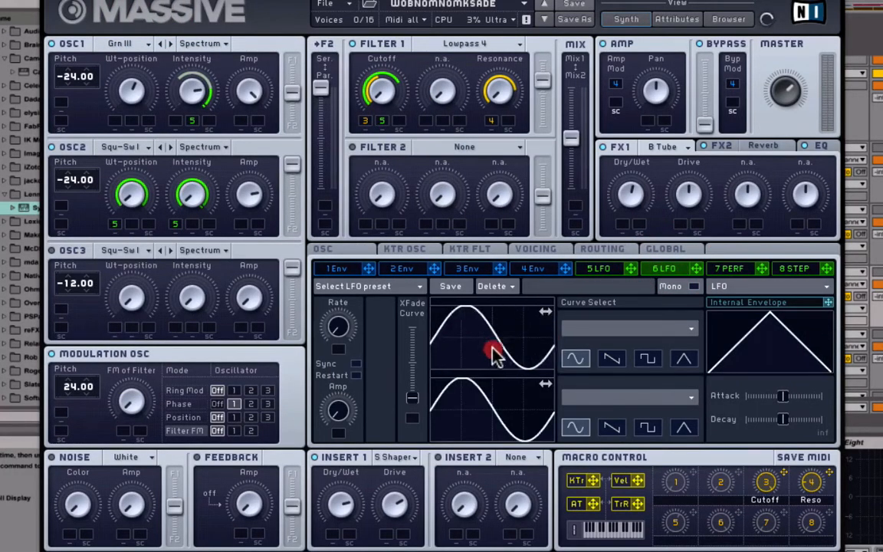
left_click_drag(492, 350, 467, 351)
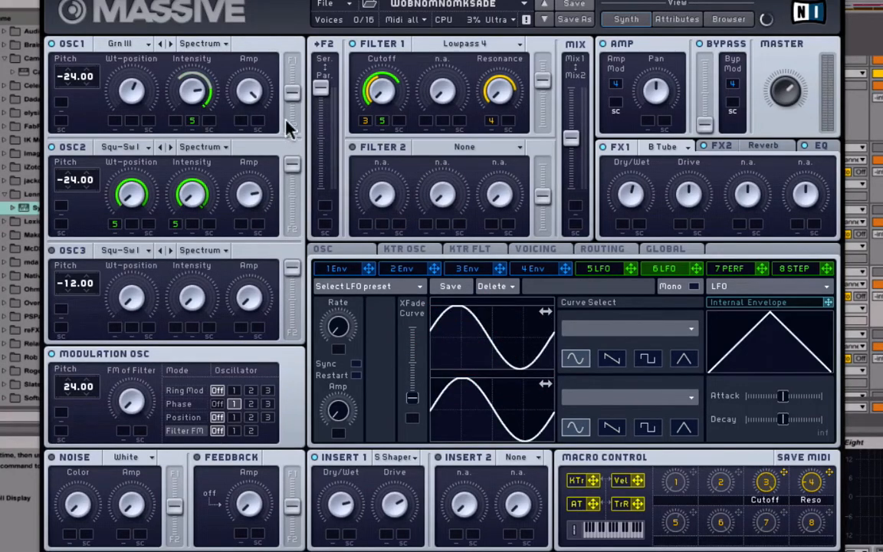
left_click(625, 330)
left_click(613, 449)
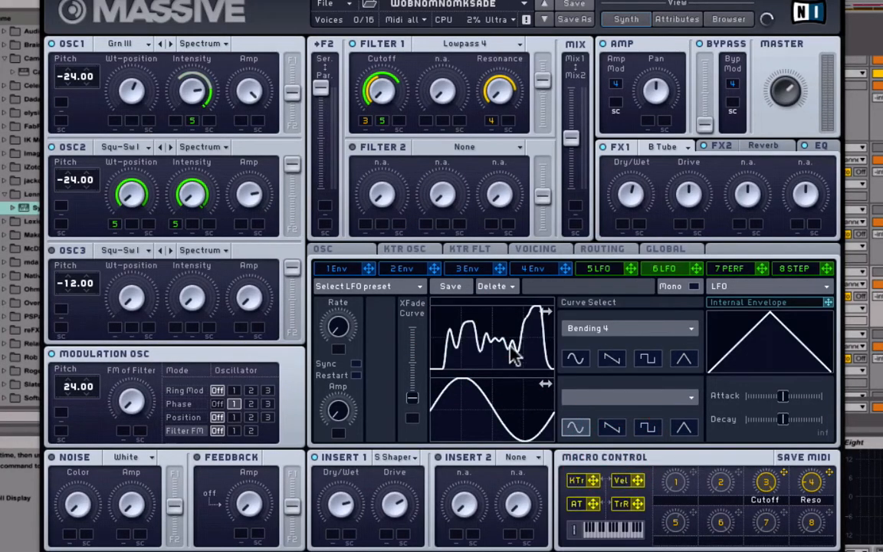
left_click_drag(512, 355, 487, 357)
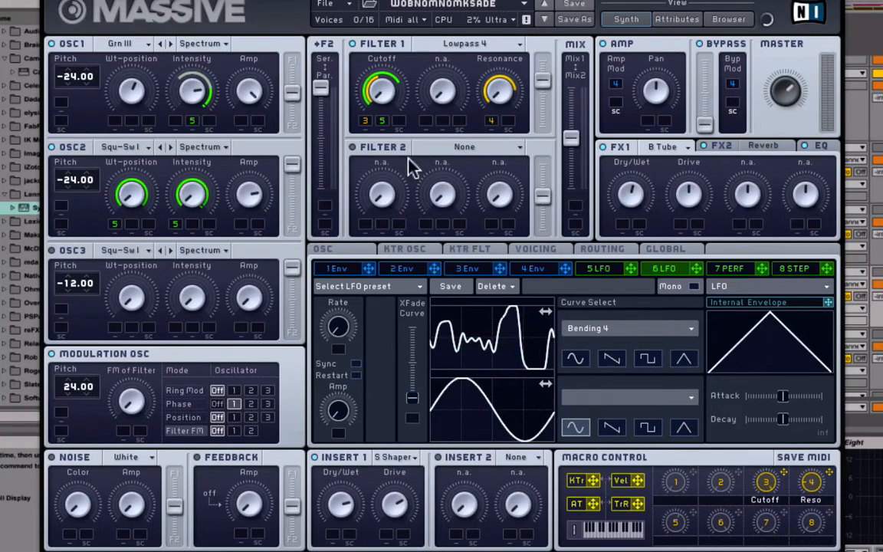
left_click(119, 44)
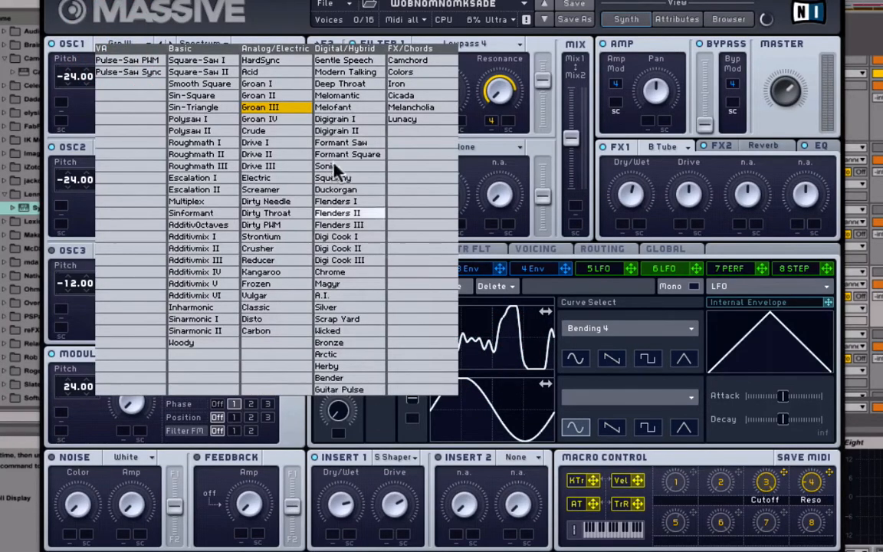
left_click(528, 359)
mouse_move(527, 354)
left_mouse_down()
mouse_move(472, 345)
mouse_move(562, 351)
mouse_move(475, 337)
left_mouse_up()
Return to the oscillator phases and compare gate restart off and on again, leaving Restart via Gate enabled.
left_click(336, 250)
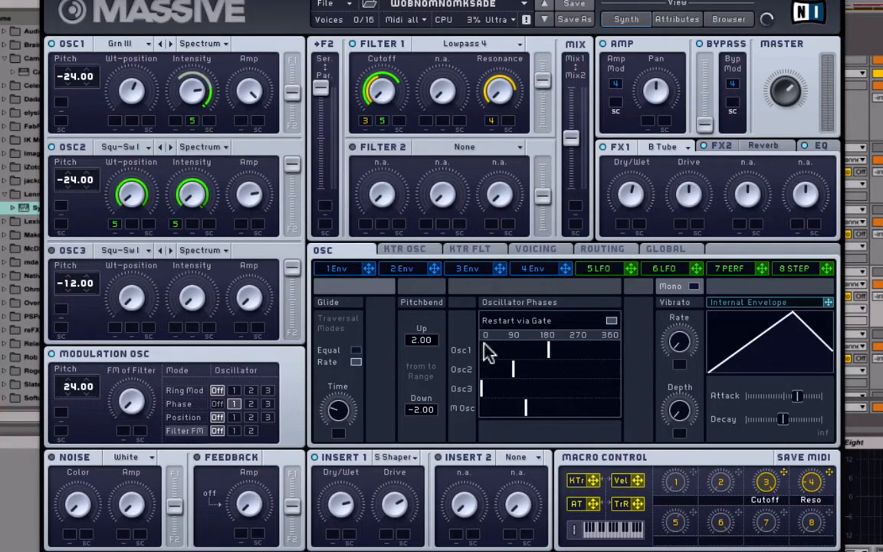
left_click(611, 320)
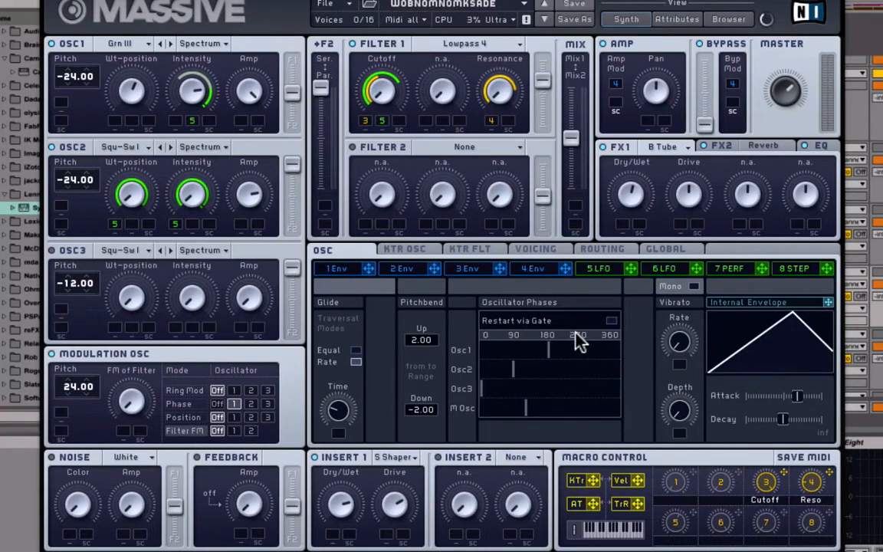
left_click(611, 321)
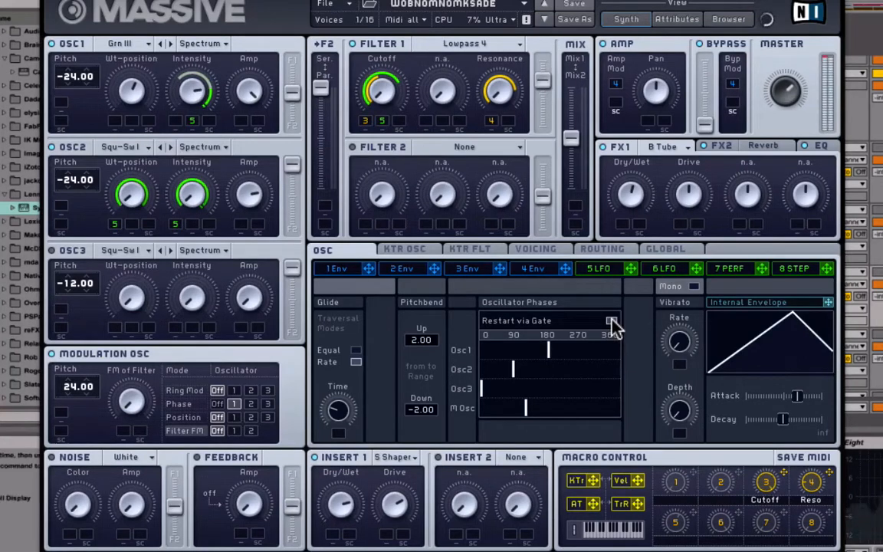
left_click(611, 322)
left_click(611, 321)
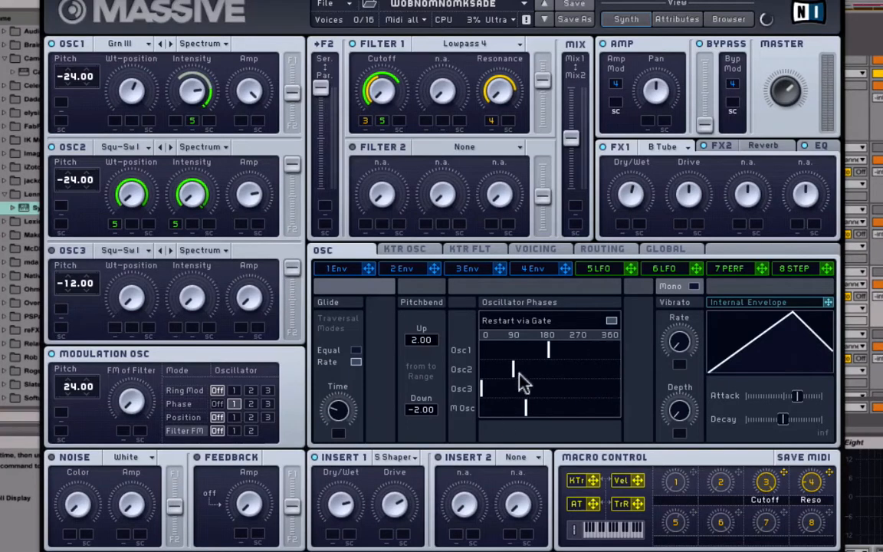
left_click(548, 349)
Choose the Groan III wavetable for OSC1 and check OSC2's wavetable list.
left_click(132, 46)
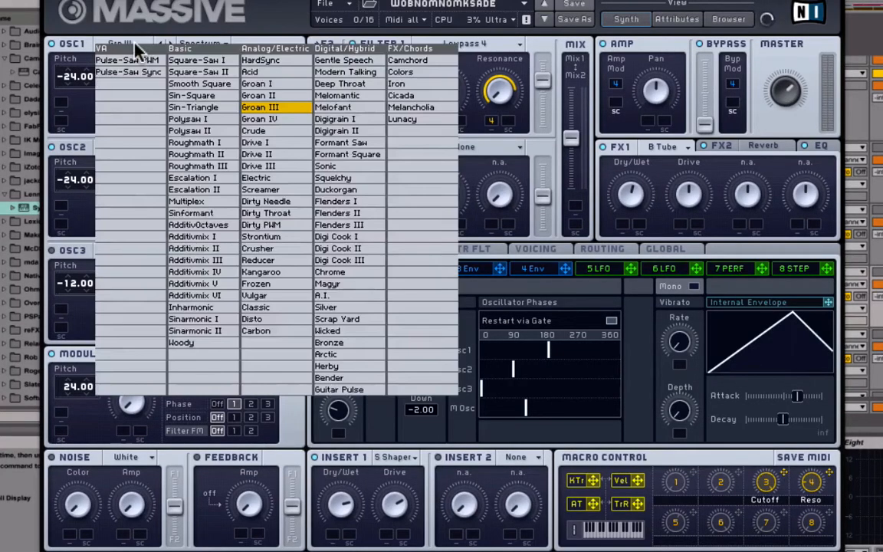
left_click(274, 112)
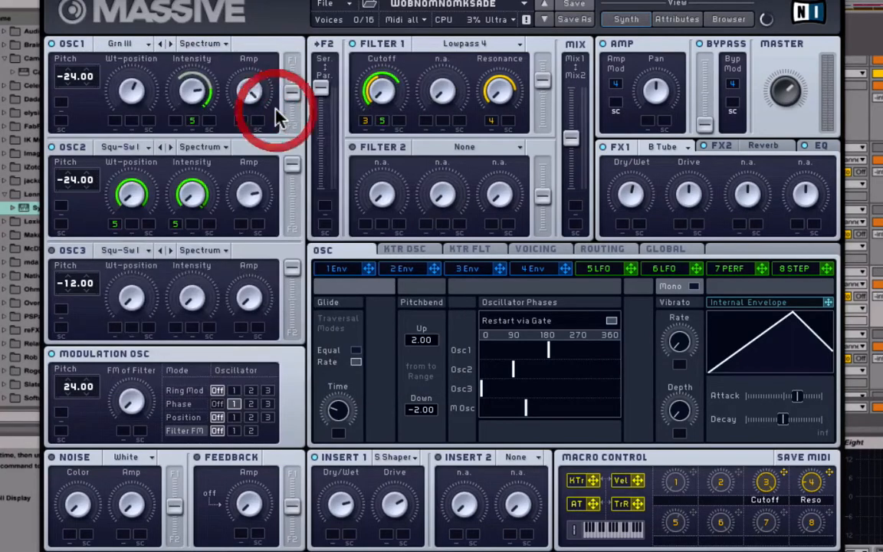
left_click(122, 145)
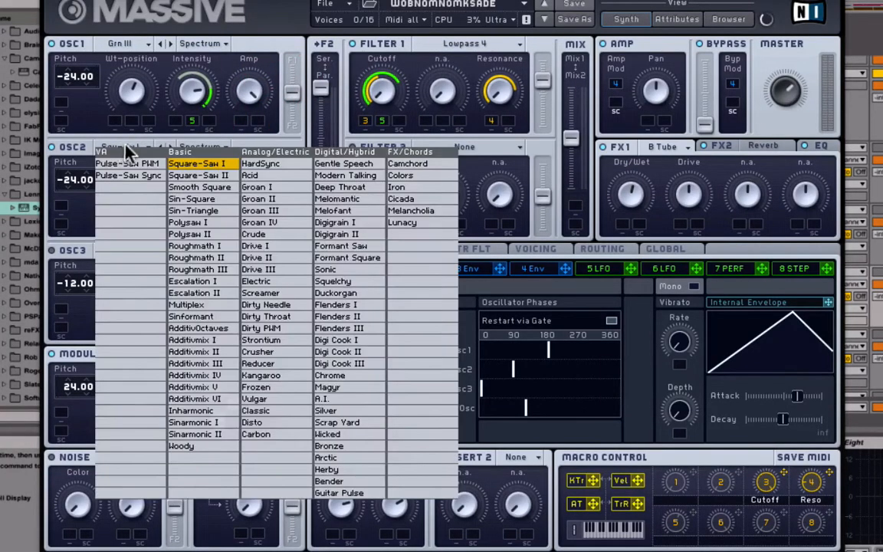
left_click(194, 6)
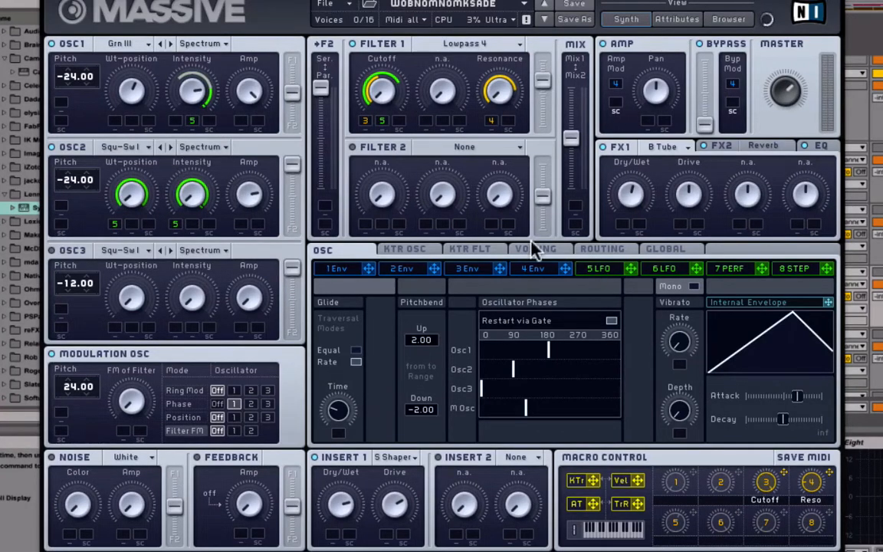
Examine LFO 5 with its curve crossfade fully on the upper curve, briefly check the oscillator settings, and return to LFO 5.
left_click(597, 268)
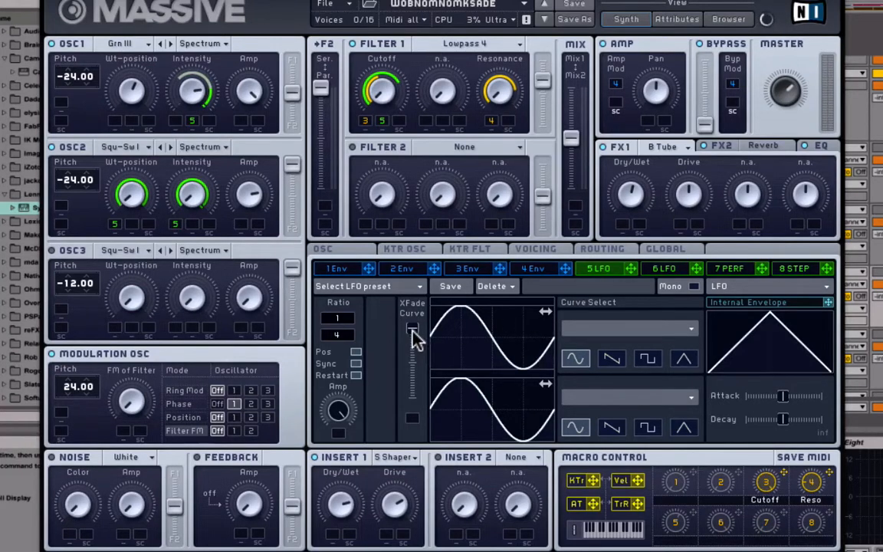
mouse_move(412, 330)
left_mouse_down()
mouse_move(413, 373)
mouse_move(417, 259)
left_mouse_up()
left_click(326, 249)
left_click(596, 270)
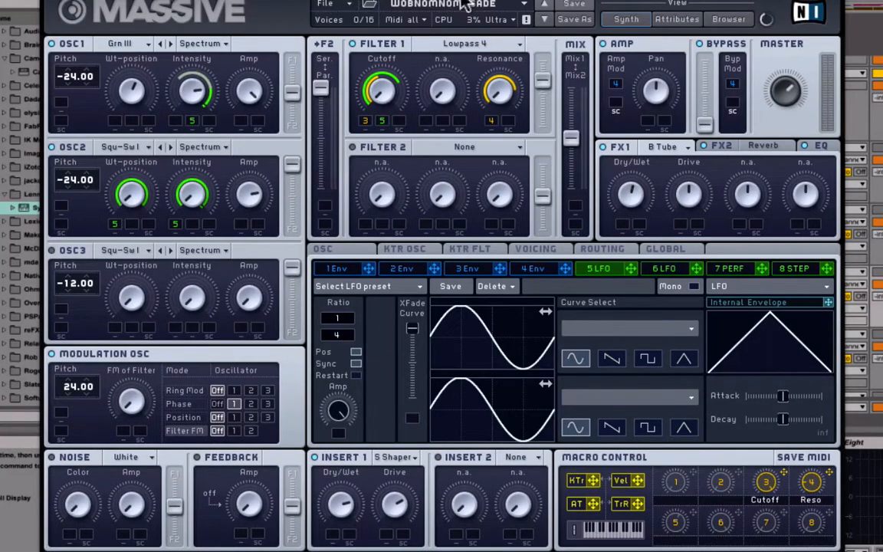
Shift the phase of LFO 5's lower sine curve slightly forward and leave the LFO's Restart option enabled.
left_click_drag(454, 0, 475, 29)
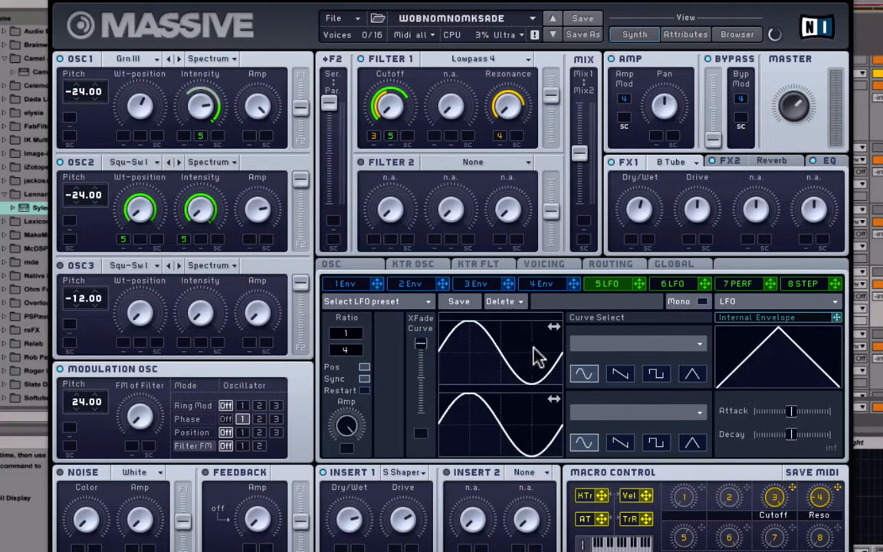
left_click_drag(509, 411, 441, 431)
left_click_drag(508, 438, 470, 430)
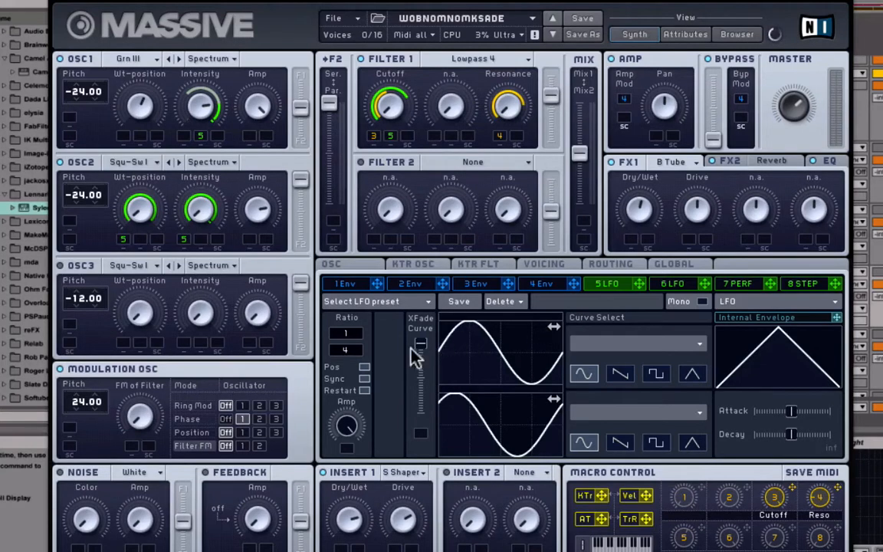
left_click(368, 394)
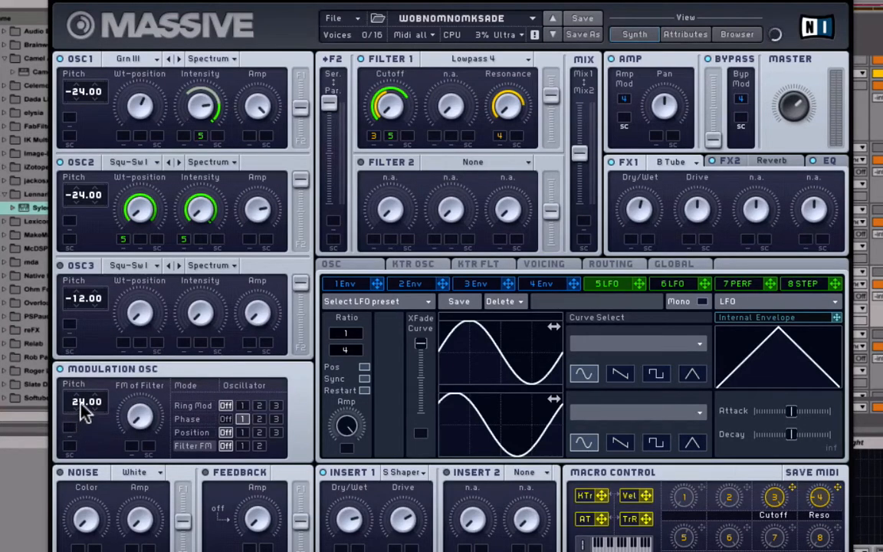
Try another pitch for the modulation oscillator, return it to 24.00, and display its Phase modulation amount.
left_click_drag(85, 408, 86, 430)
left_click_drag(82, 406, 85, 379)
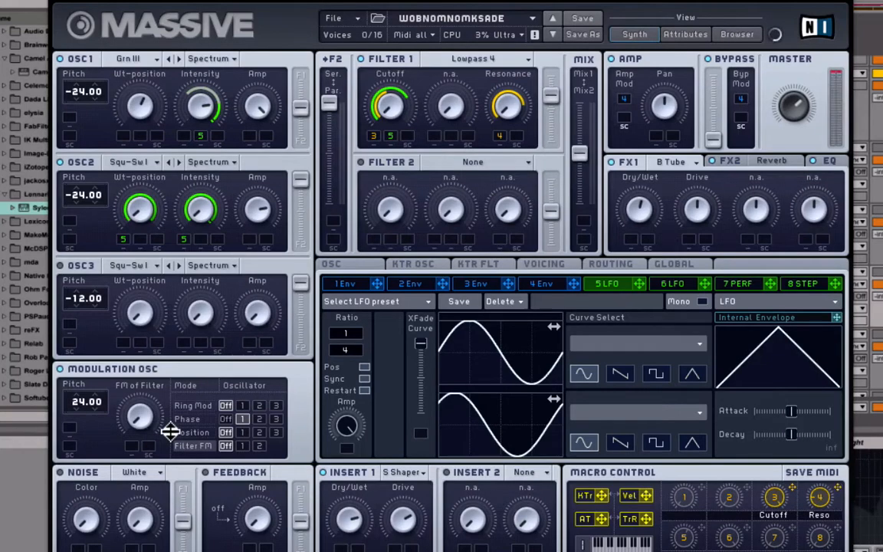
left_click(192, 418)
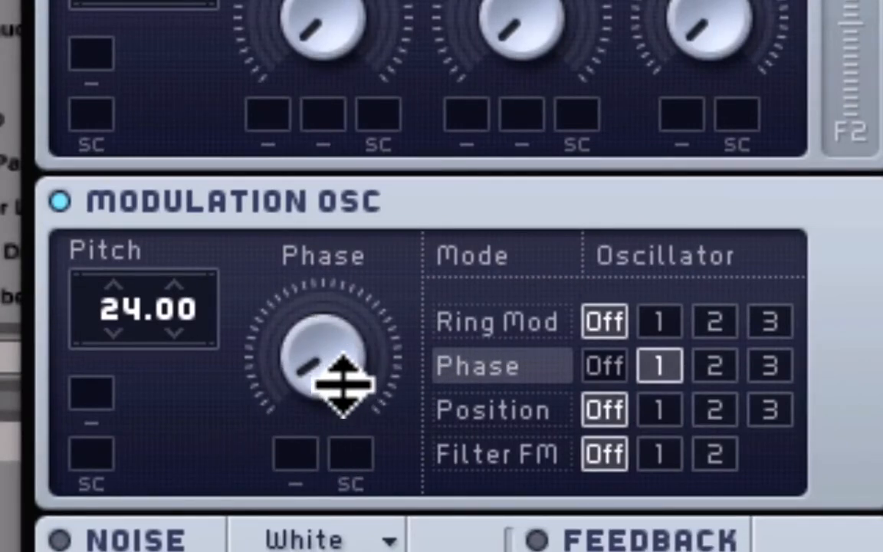
Compare zero and higher phase modulation amounts on OSC1, and settle on a small amount just above the minimum.
left_click_drag(343, 365, 354, 529)
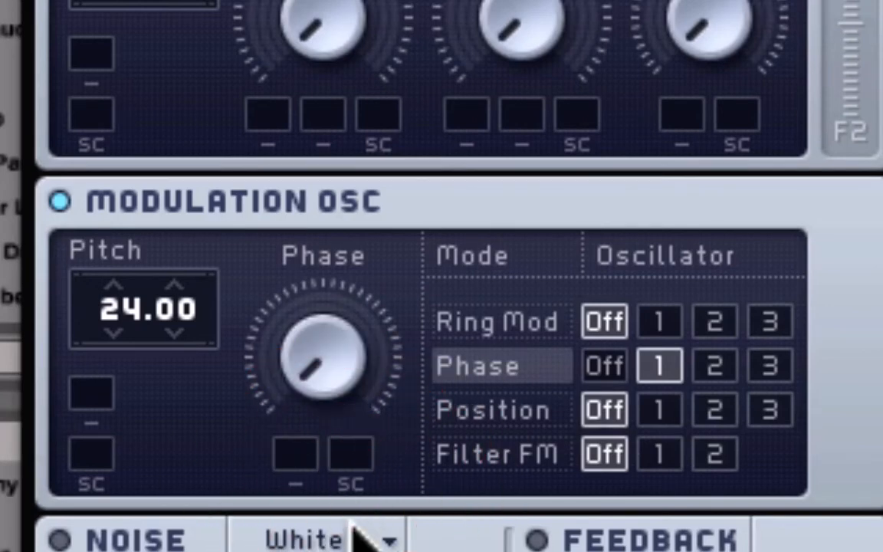
left_click_drag(337, 376, 329, 300)
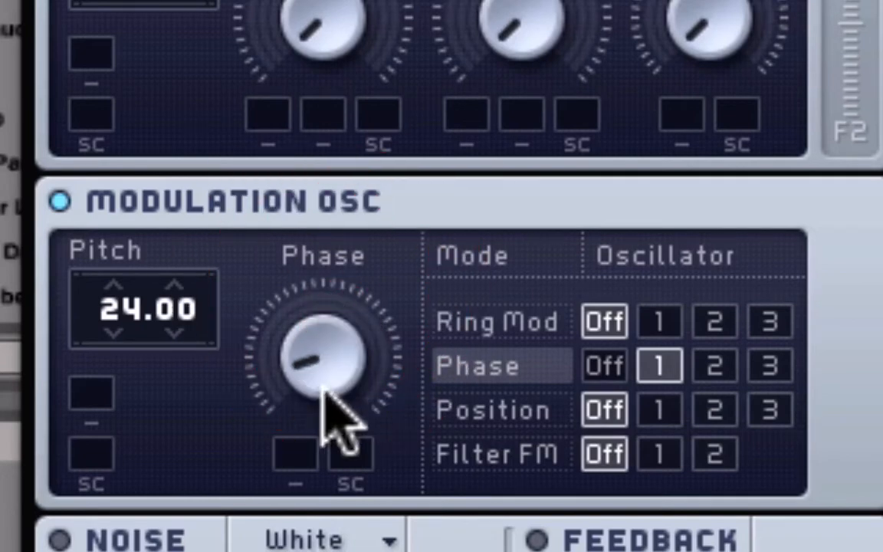
left_click_drag(320, 341, 322, 375)
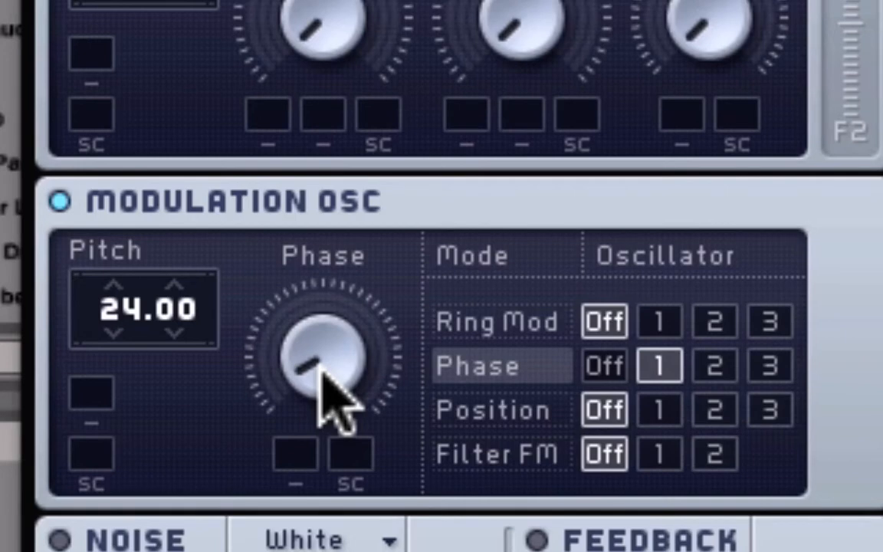
left_click(321, 373)
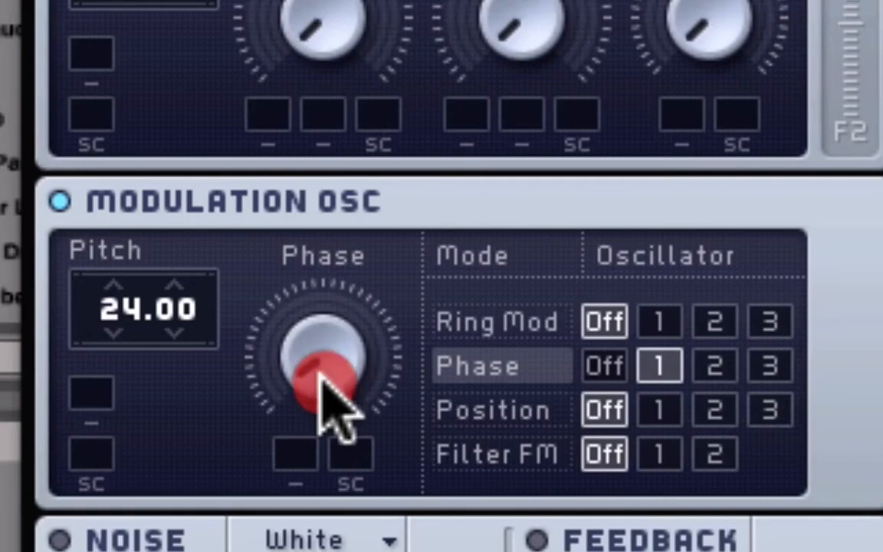
left_click(321, 380)
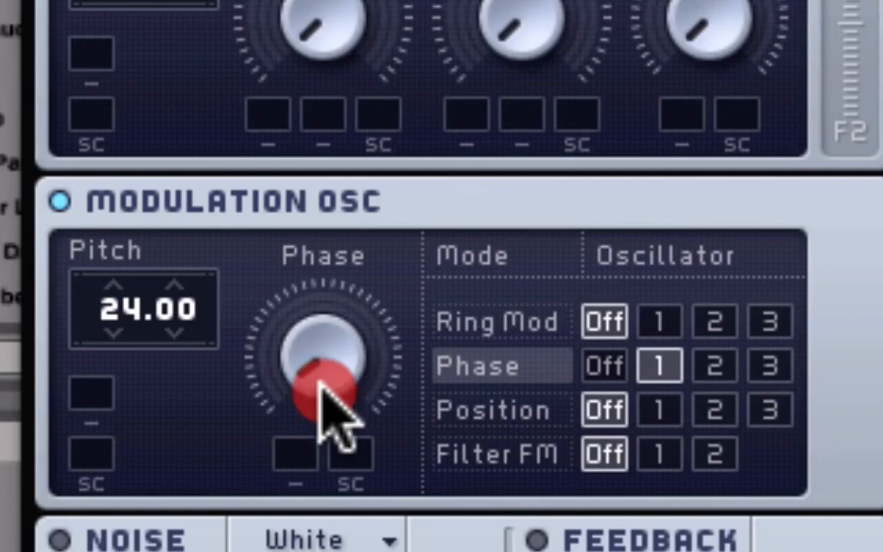
left_click_drag(321, 385, 321, 380)
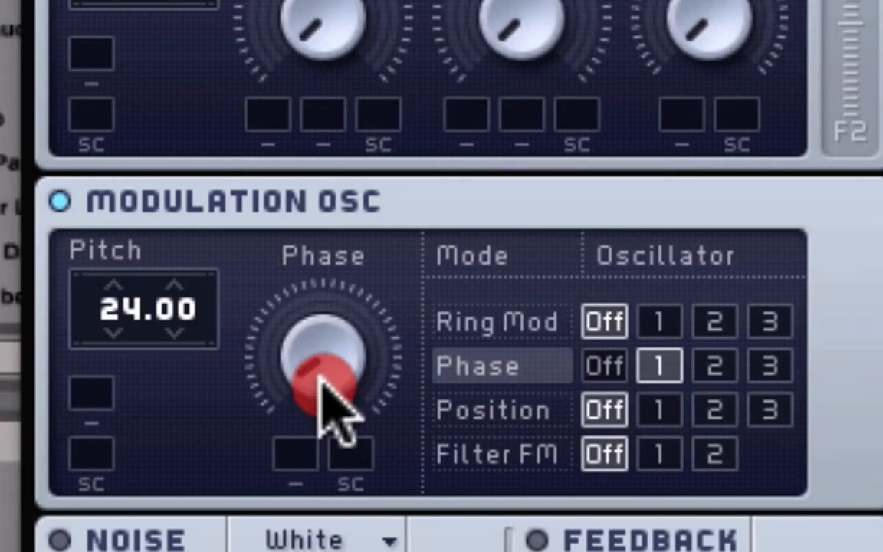
left_click_drag(319, 382, 320, 386)
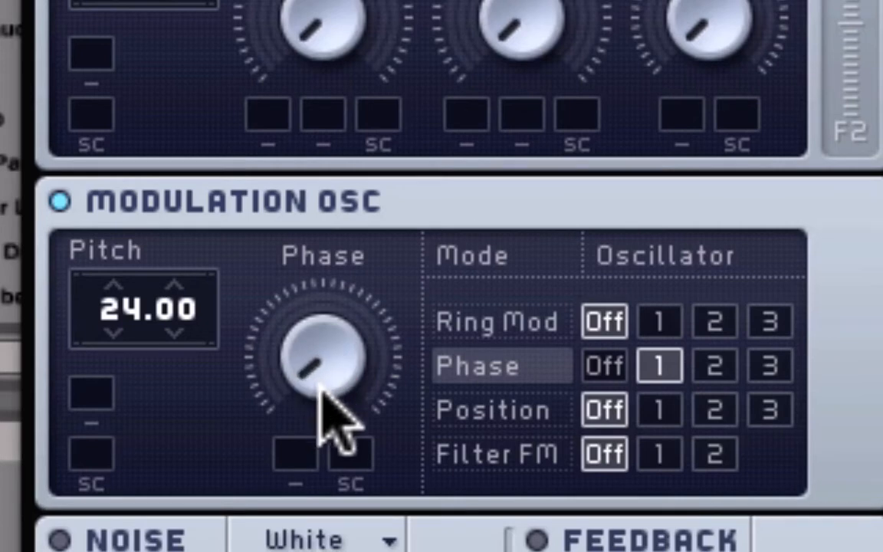
left_click(322, 384)
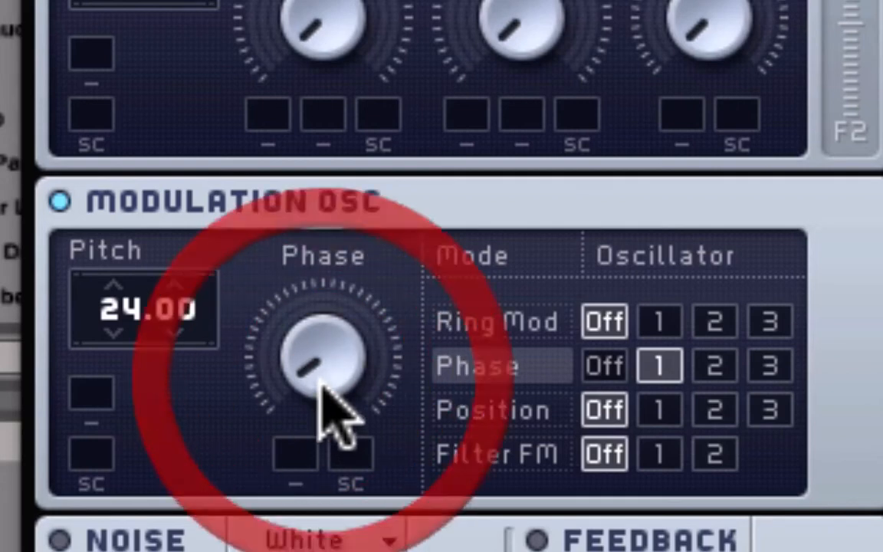
left_click_drag(321, 384, 322, 382)
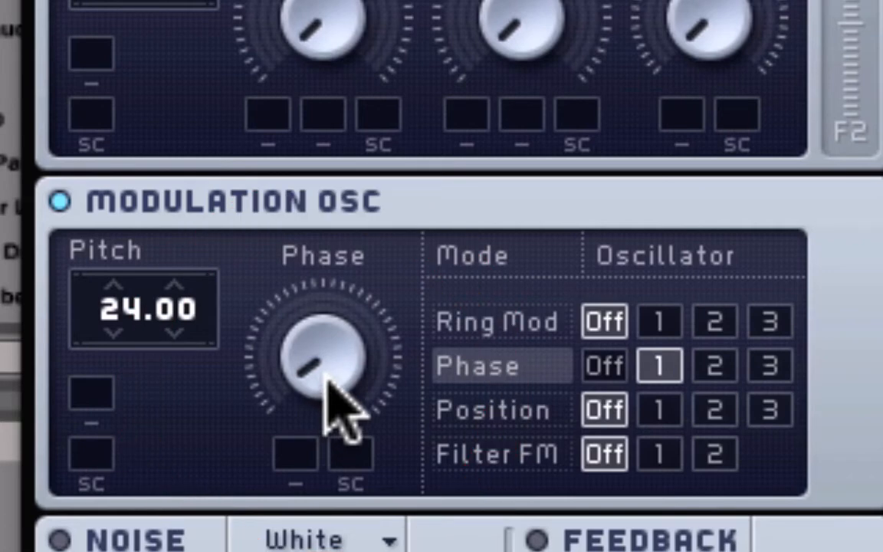
left_click_drag(327, 378, 324, 376)
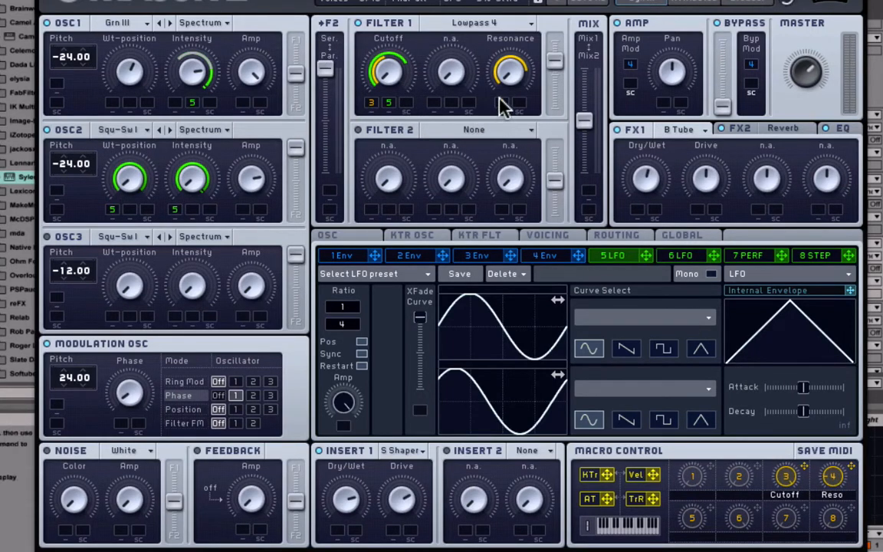
Examine the macro modulation slots on Filter 1's Resonance and Cutoff, keeping their assignments.
left_click_drag(502, 106, 504, 111)
right_click(372, 102)
left_click(363, 100)
left_click(371, 101)
left_click(371, 102)
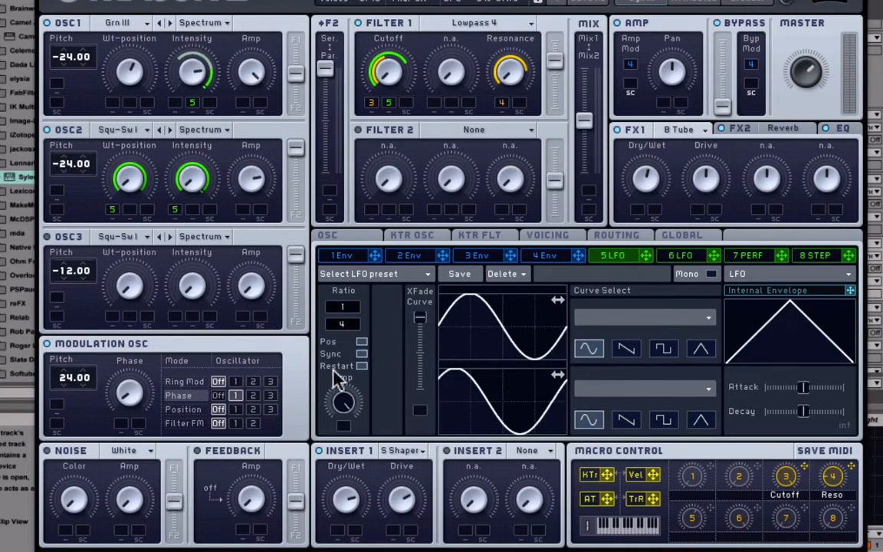
Look through Insert 1's effect types without choosing another, and bypass the S Shaper insert for comparison.
left_click(403, 452)
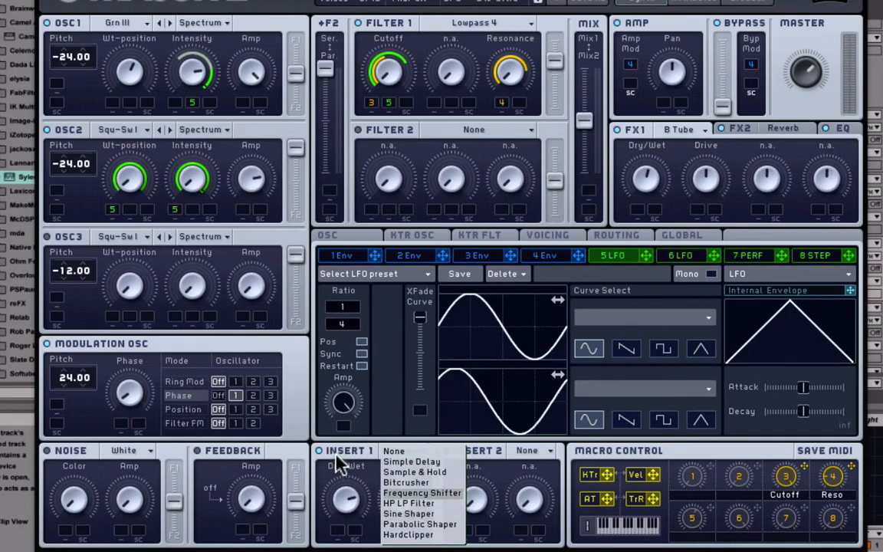
left_click(349, 475)
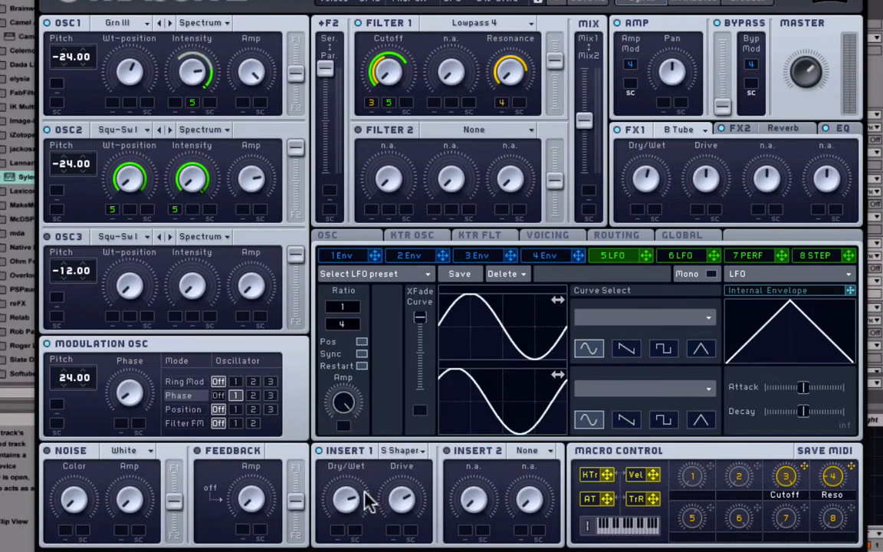
left_click(322, 452)
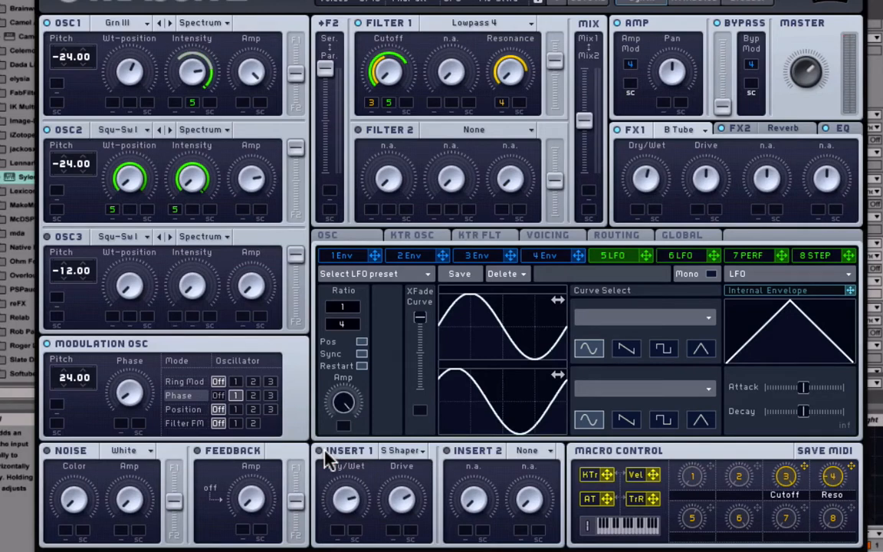
Review FX1's effect types while keeping B Tube, and look at the FX2 Reverb and EQ settings.
left_click(688, 132)
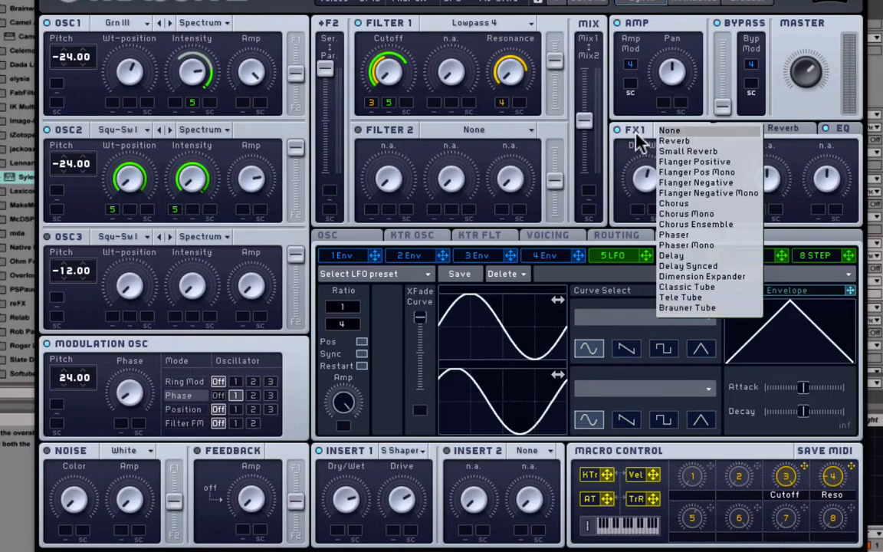
left_click(635, 134)
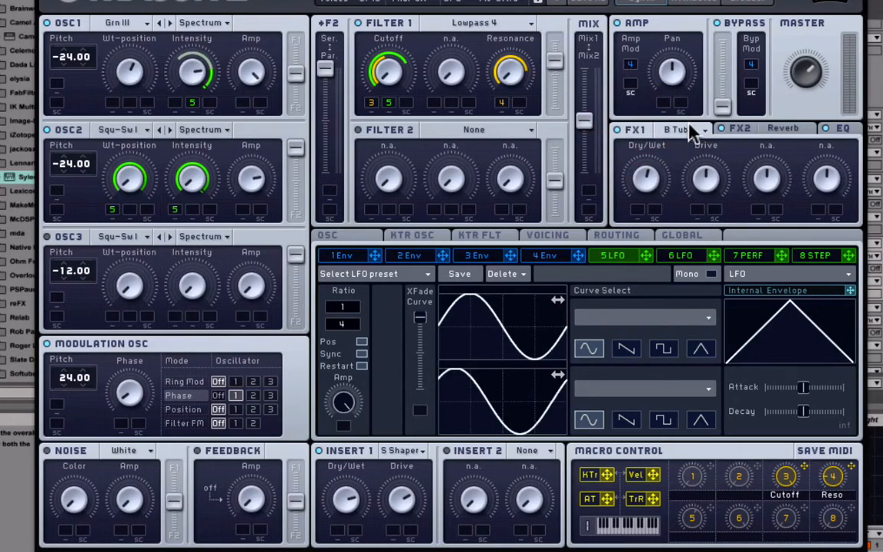
left_click(689, 130)
left_click(627, 182)
left_click(794, 132)
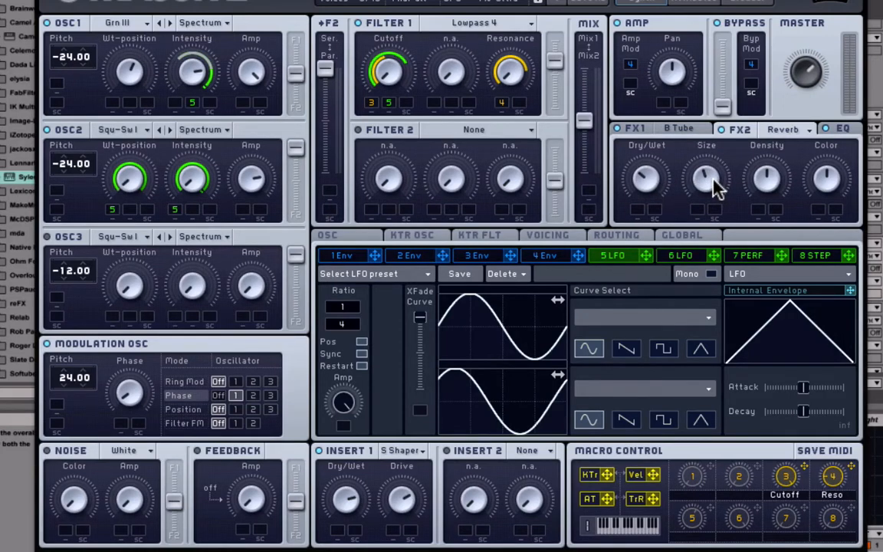
left_click(843, 131)
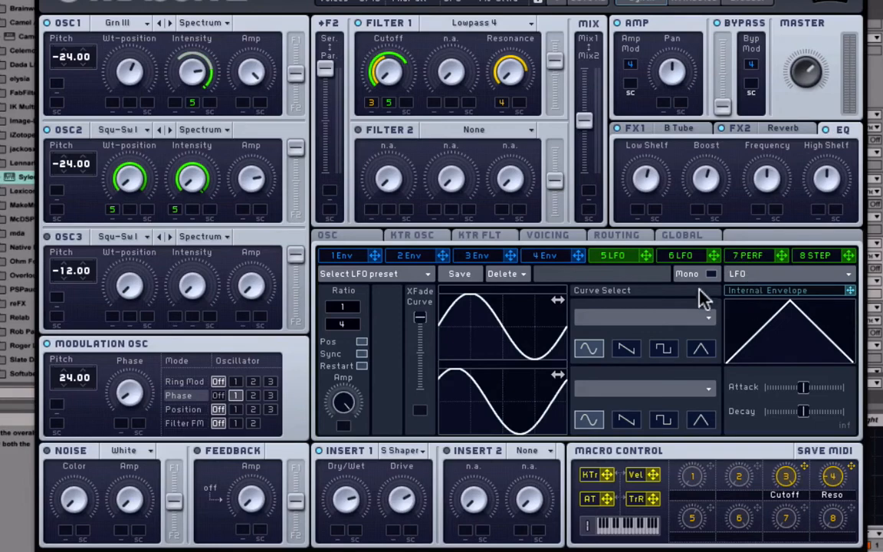
Check the Performer and Stepper modulators, go back to LFO 5, and open the patch's signal routing.
left_click(751, 255)
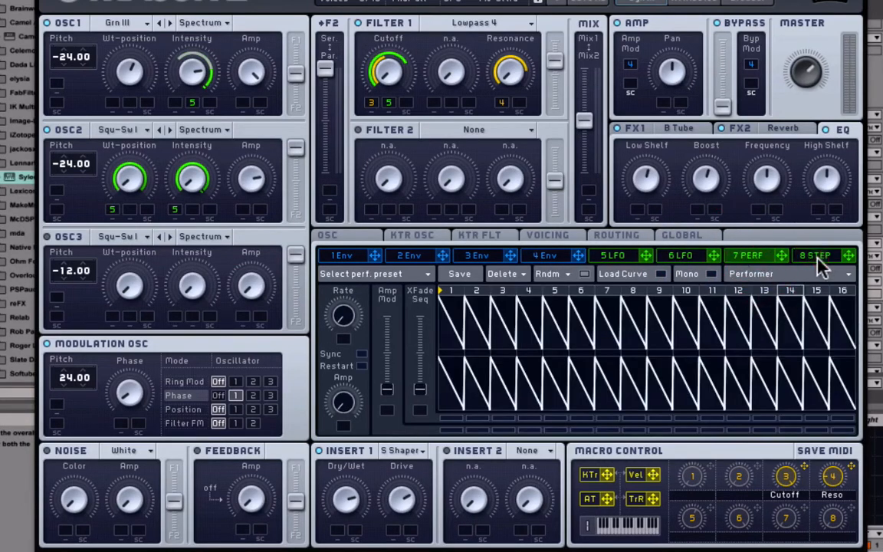
left_click(818, 256)
left_click(615, 256)
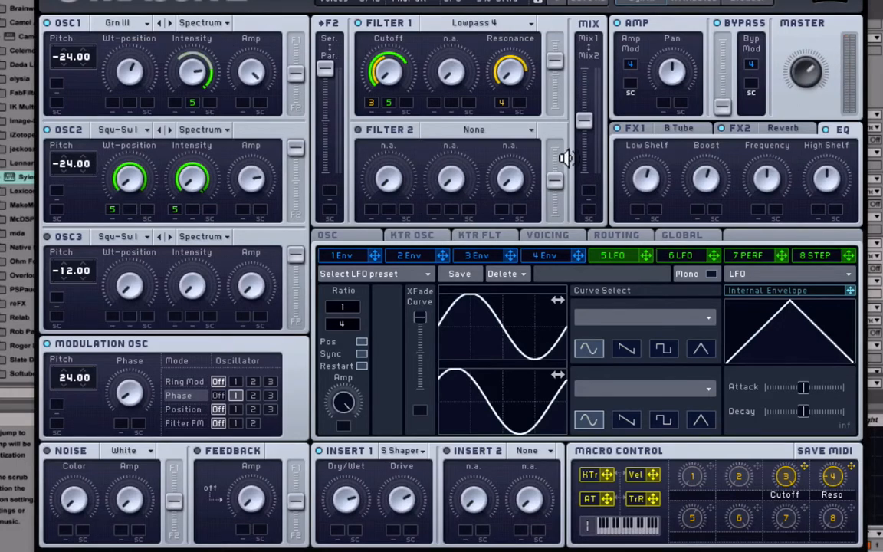
left_click(621, 235)
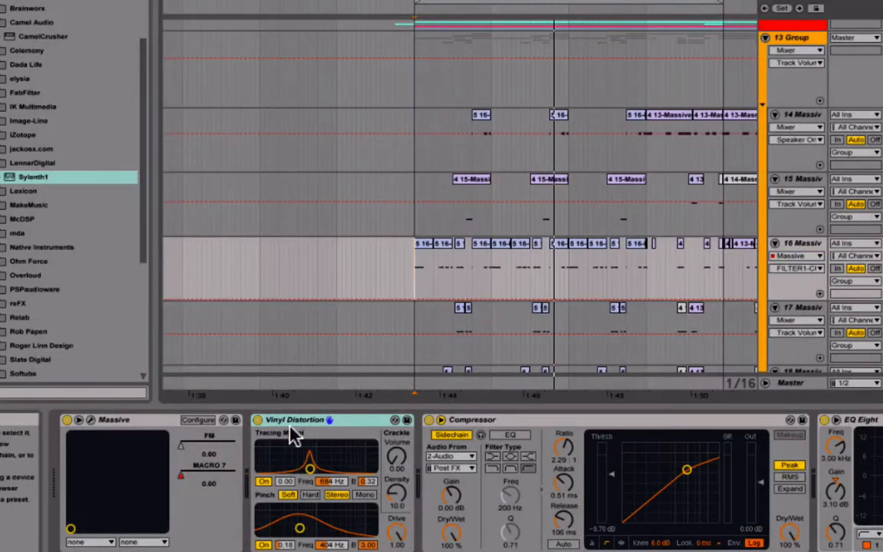
Play the 16-Massive track while toggling Vinyl Distortion off and on, and stop playback with the device switched off.
left_click(293, 420)
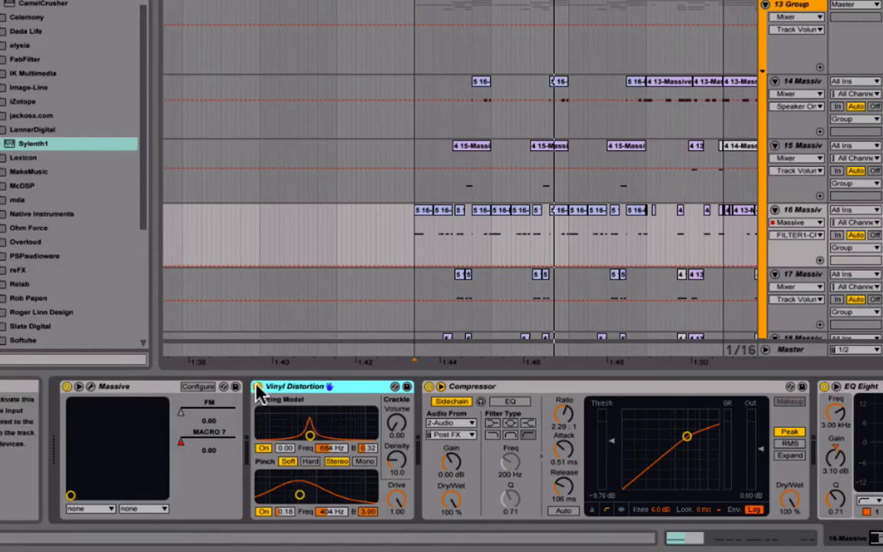
key("space")
left_click(257, 387)
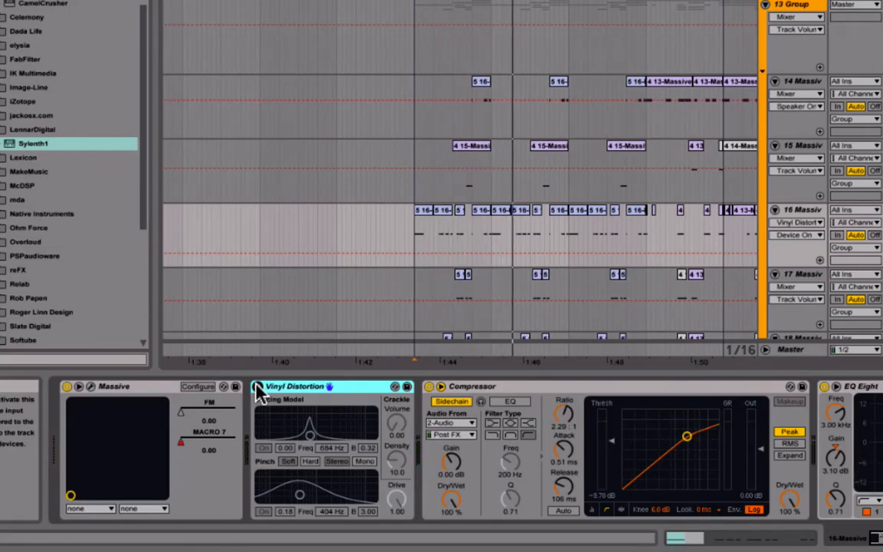
left_click(257, 387)
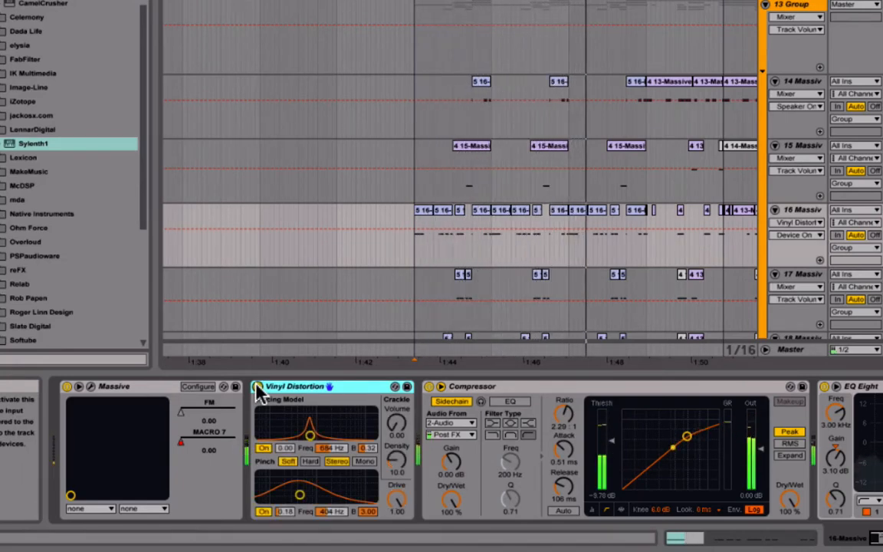
left_click(257, 387)
key("space")
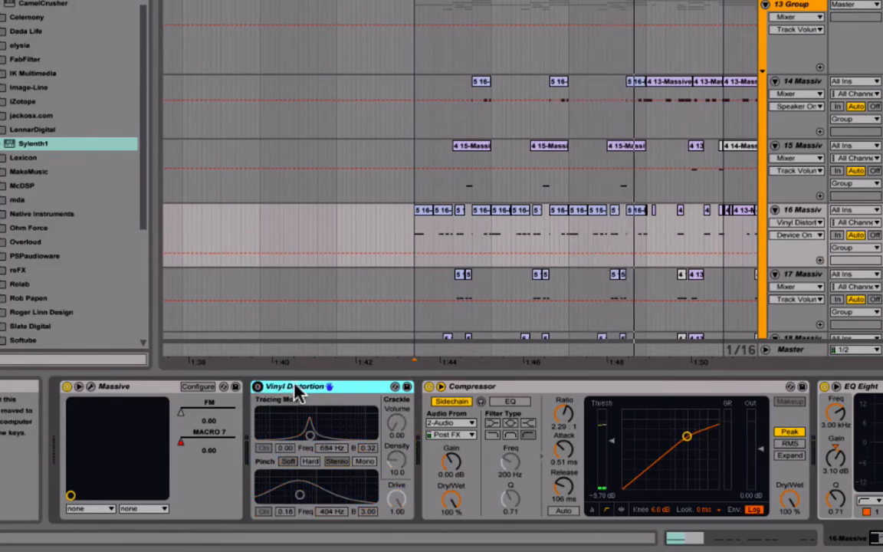
Replay the loop and compare the bass with Vinyl Distortion switched on and off again.
left_click(295, 387)
key("space")
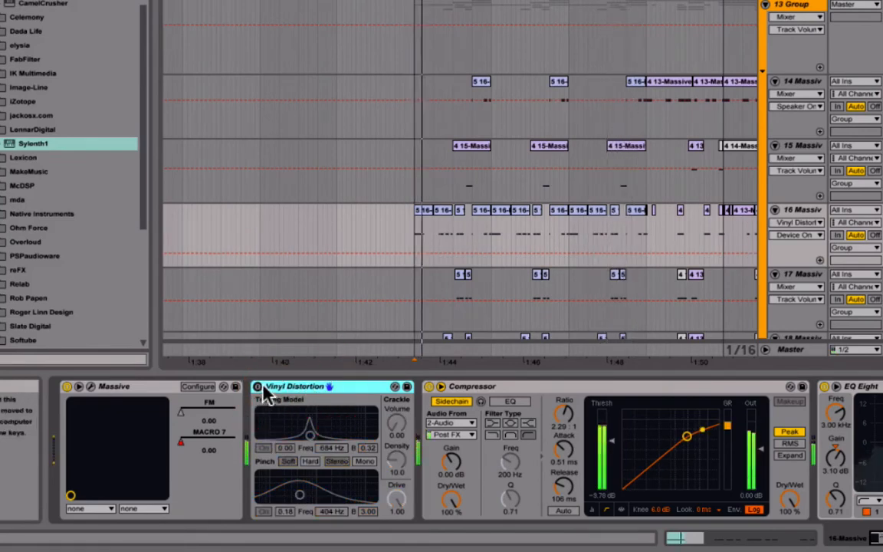
left_click(259, 386)
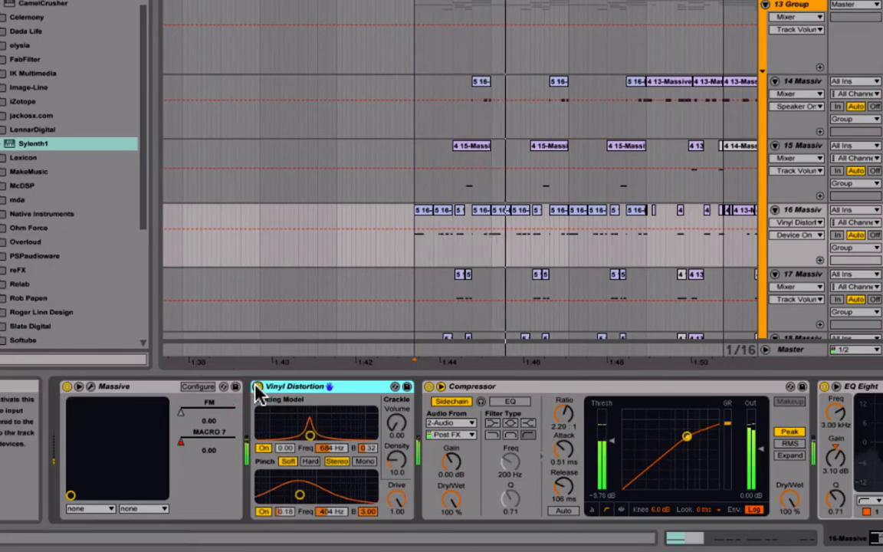
left_click(257, 387)
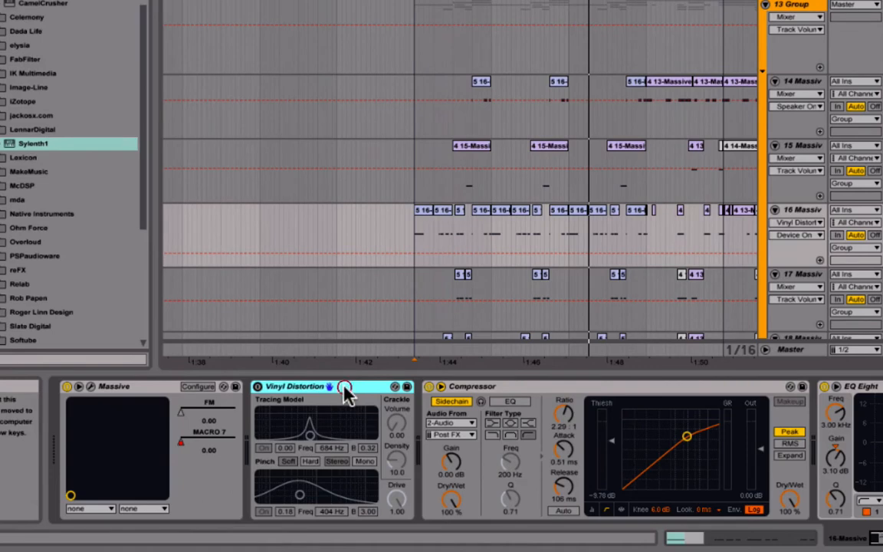
Delete Vinyl Distortion from the 16-Massive device chain and briefly play the bass through the remaining devices.
key("Delete")
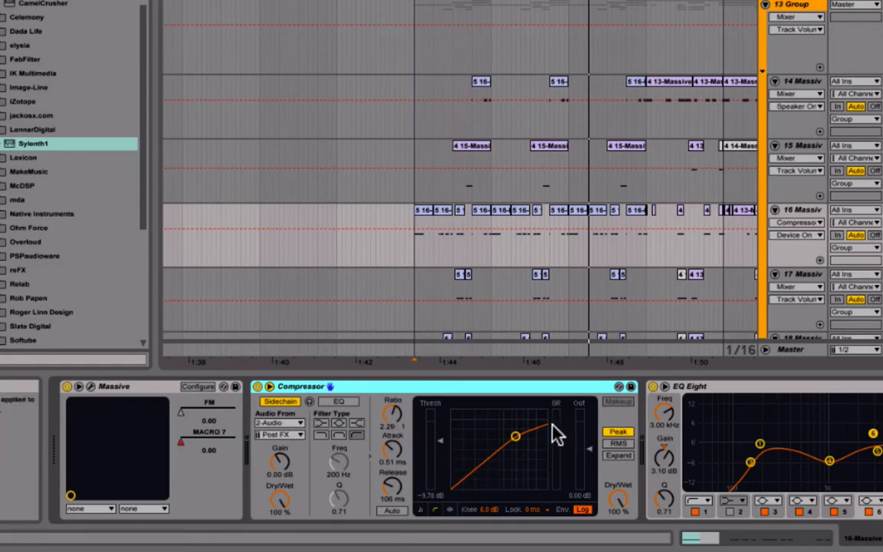
key("space")
key("space")
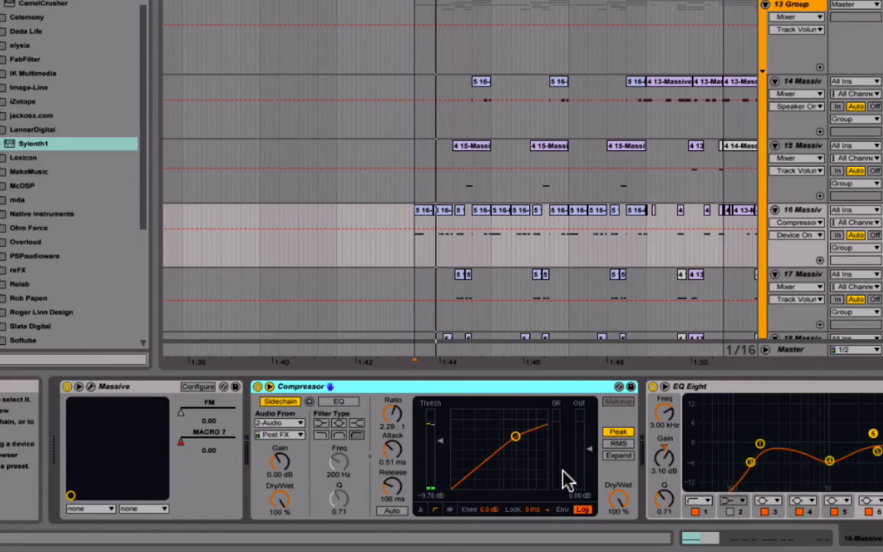
Compare the bass with EQ Eight switched off and on, and inspect the EQ's bands 3 and 4.
scroll(636, 433, "right", 3)
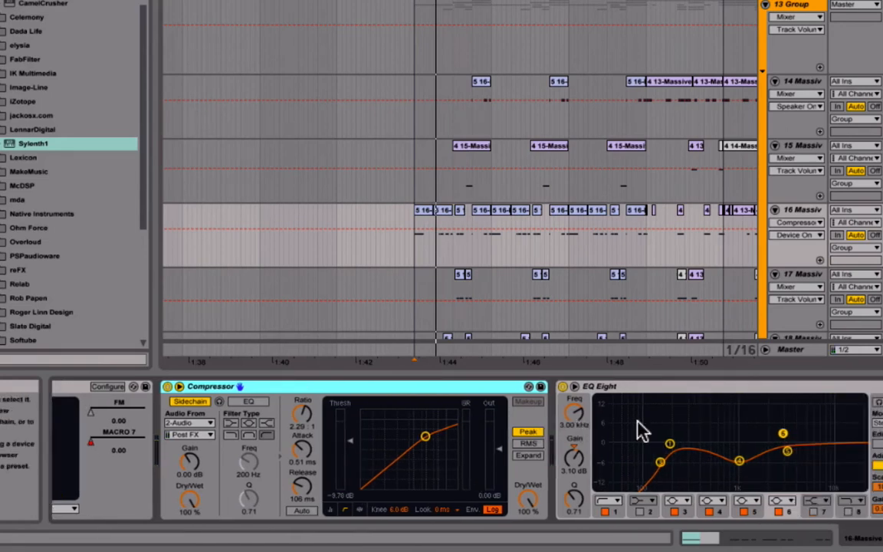
left_click(564, 387)
key("space")
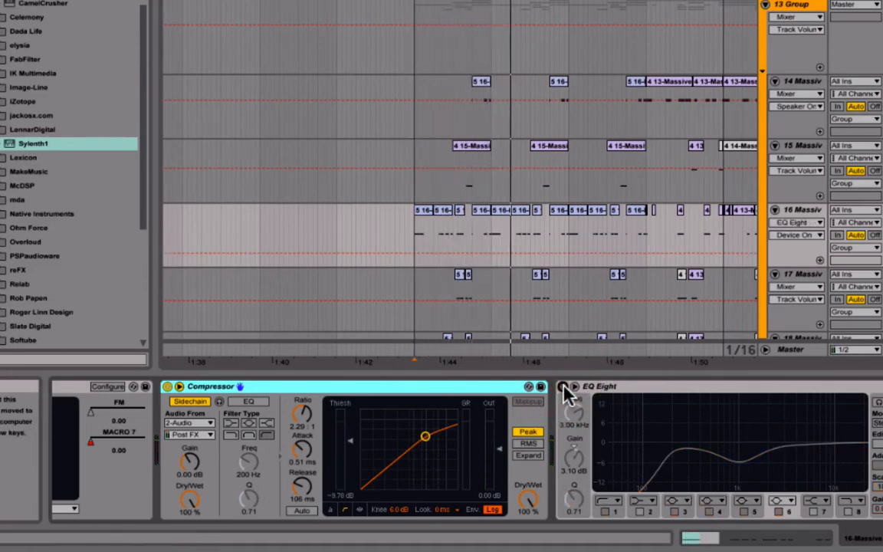
left_click(563, 387)
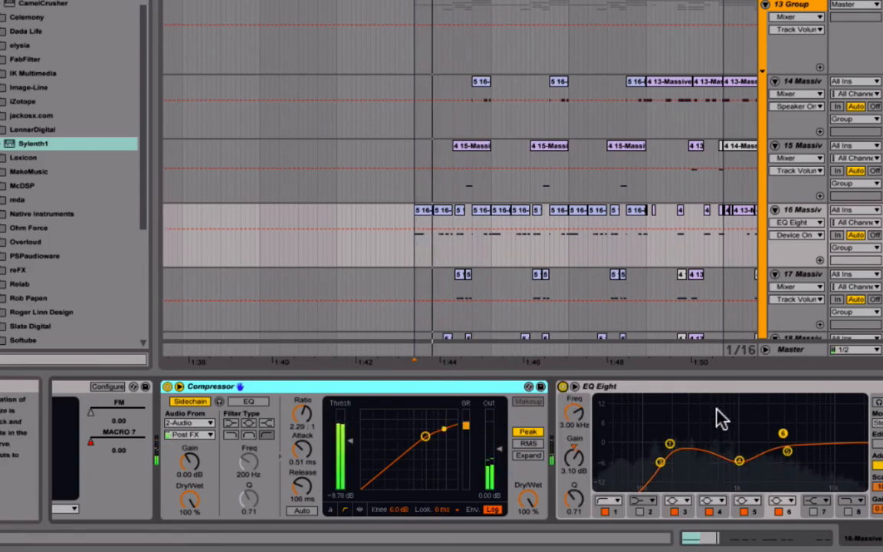
key("space")
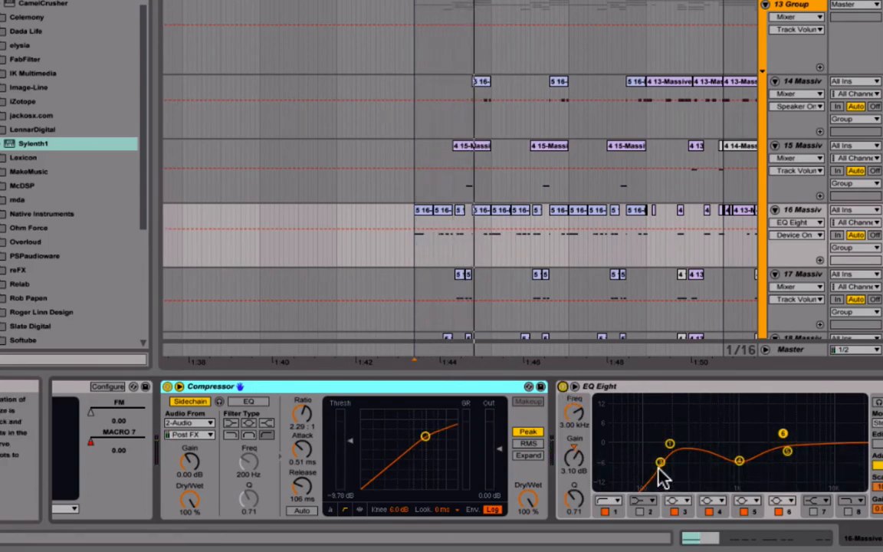
left_click(658, 463)
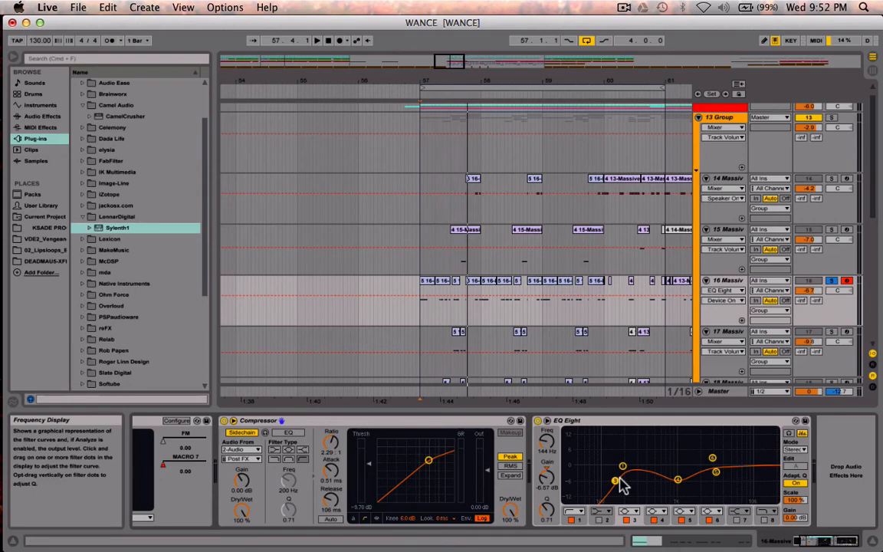
left_click(678, 480)
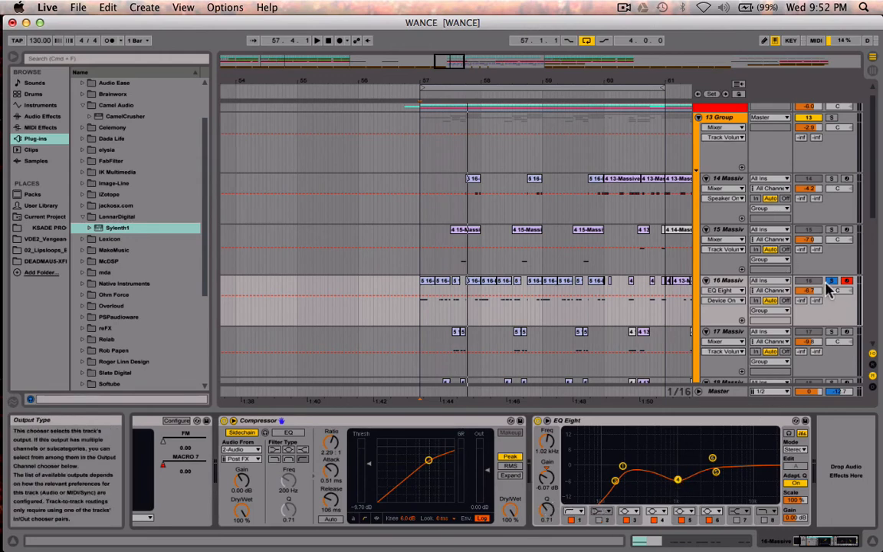
Look at the effect devices on the 13 Group track and return to the start of the 16-Massive device chain.
left_click(724, 118)
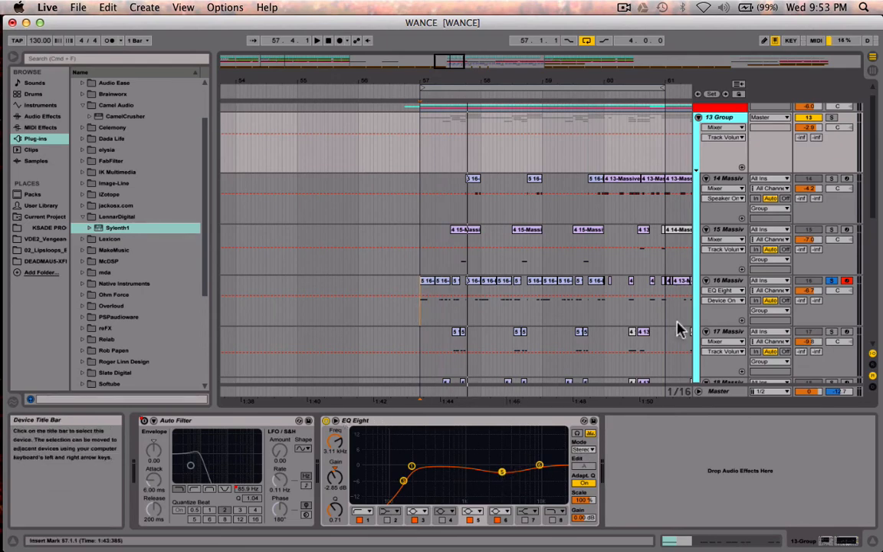
left_click(723, 281)
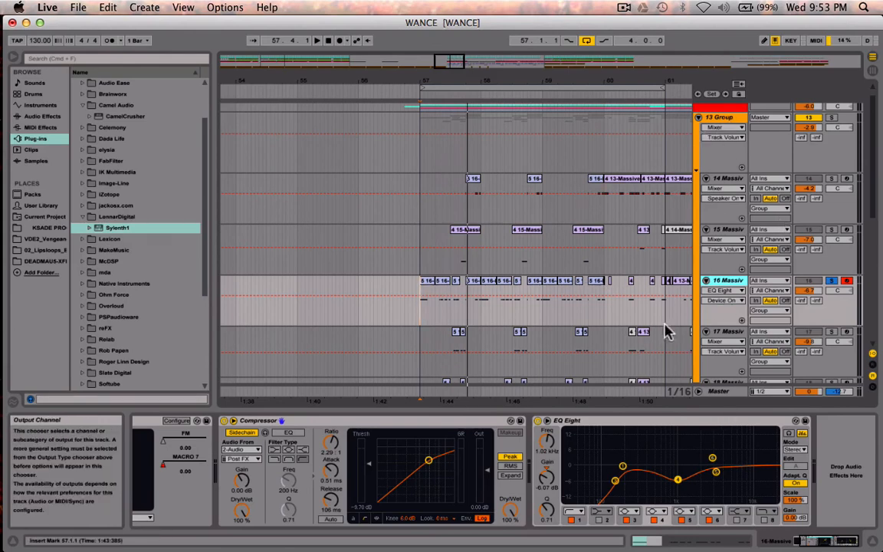
scroll(613, 459, "left", 3)
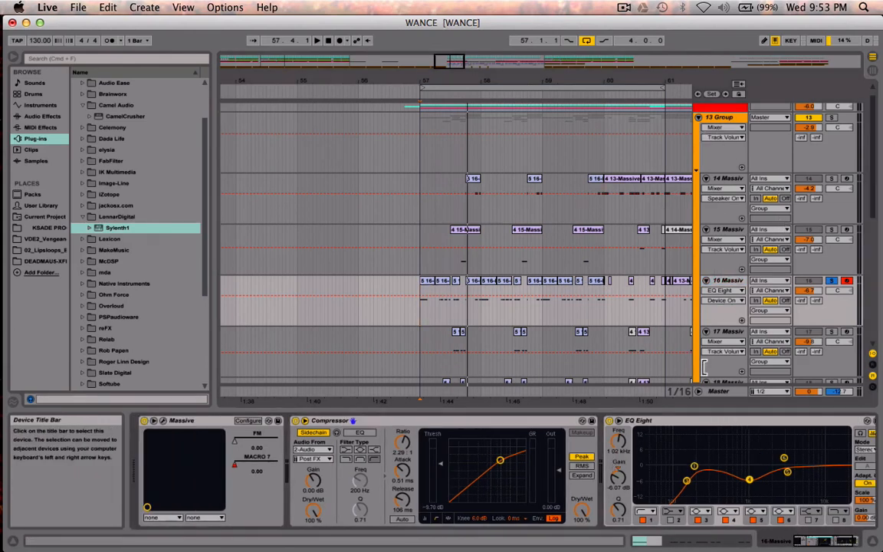
Turn off solo on the 16-Massive track and play the full mix from bar 57.
left_click(832, 281)
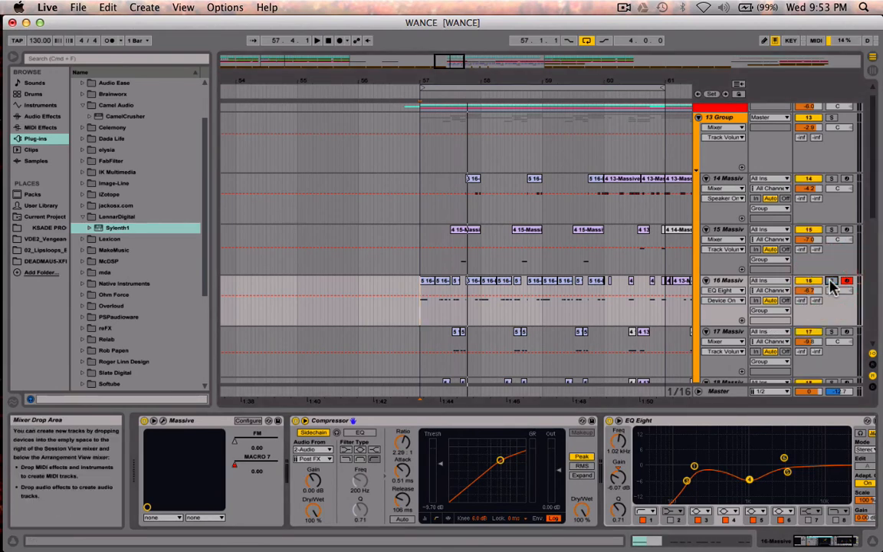
left_click(420, 312)
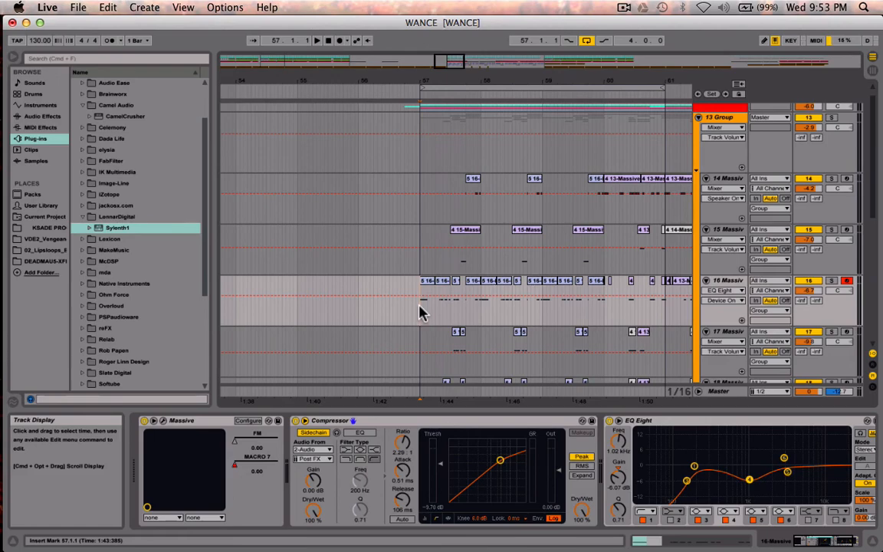
key("space")
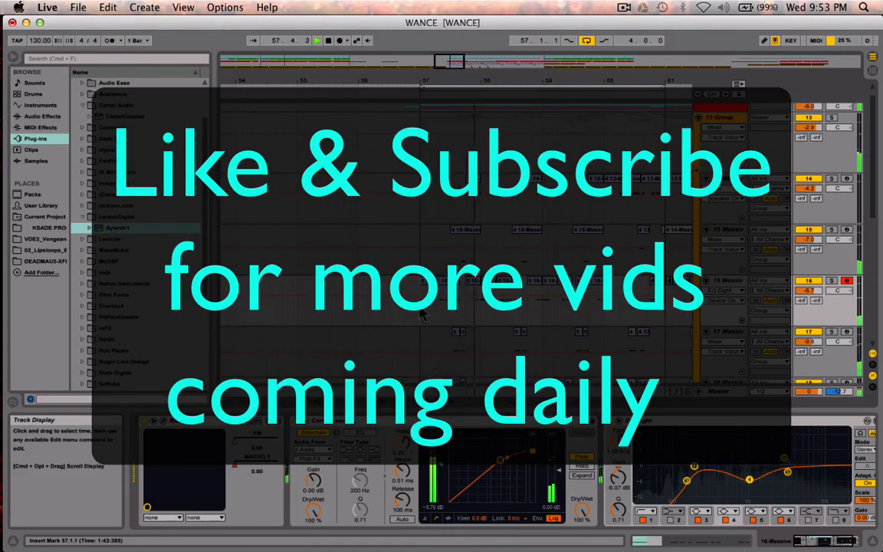